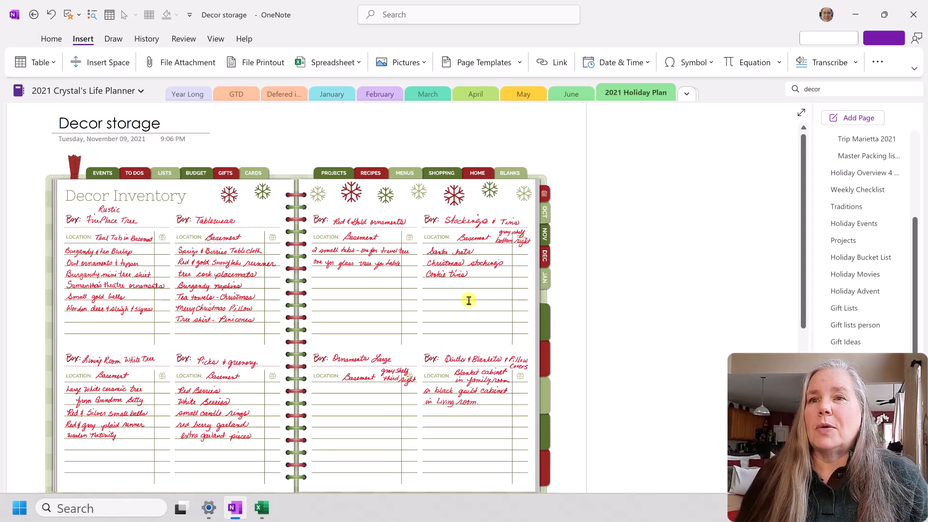
- Review the handwritten Decor Inventory spread, examining each box's storage location and listed contents on both pages
scroll(307, 362, "up", 3)
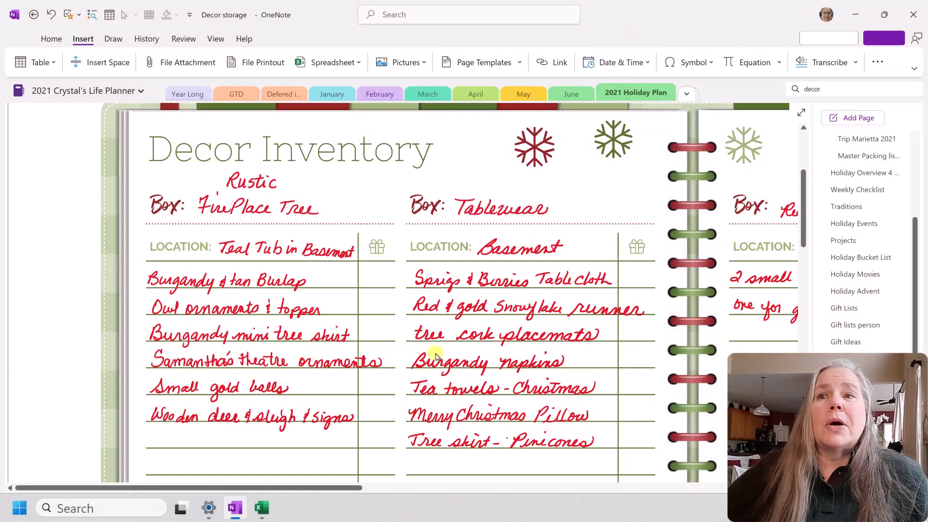
scroll(396, 390, "down", 10)
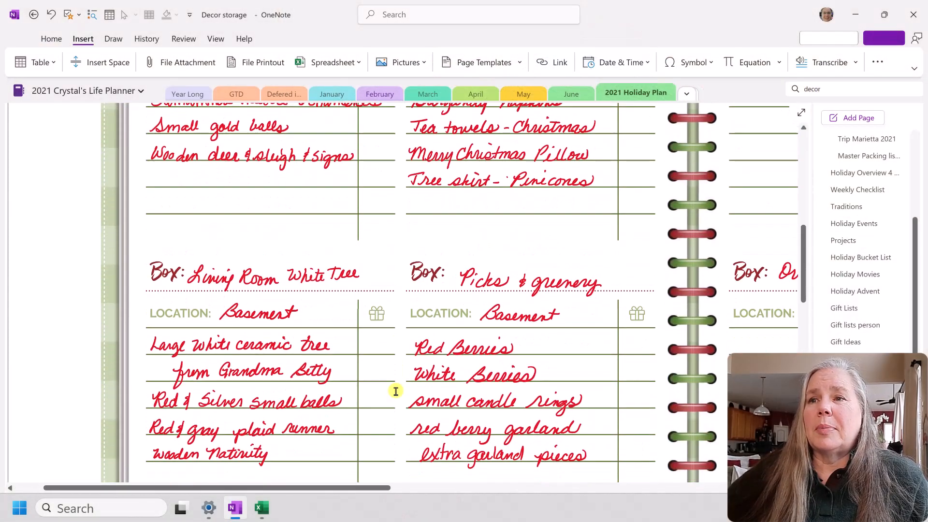
scroll(395, 390, "down", 1)
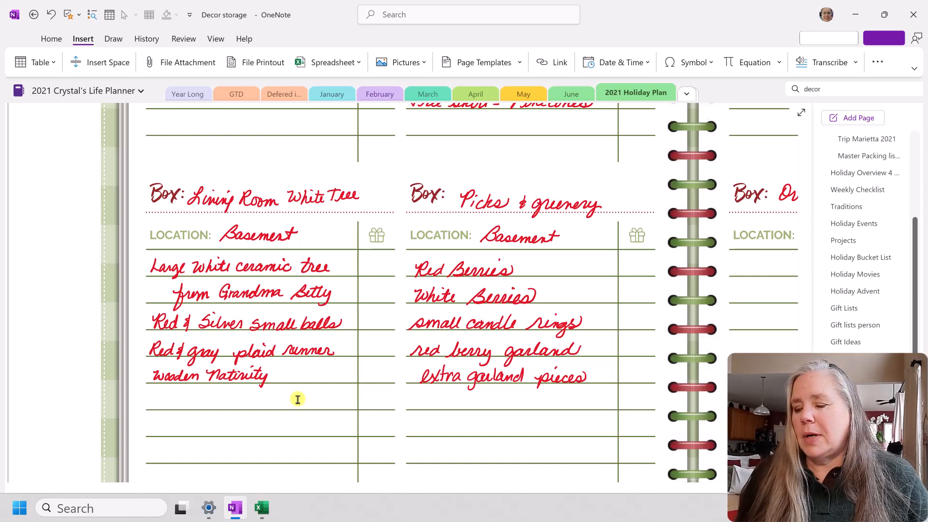
left_click_drag(265, 486, 489, 489)
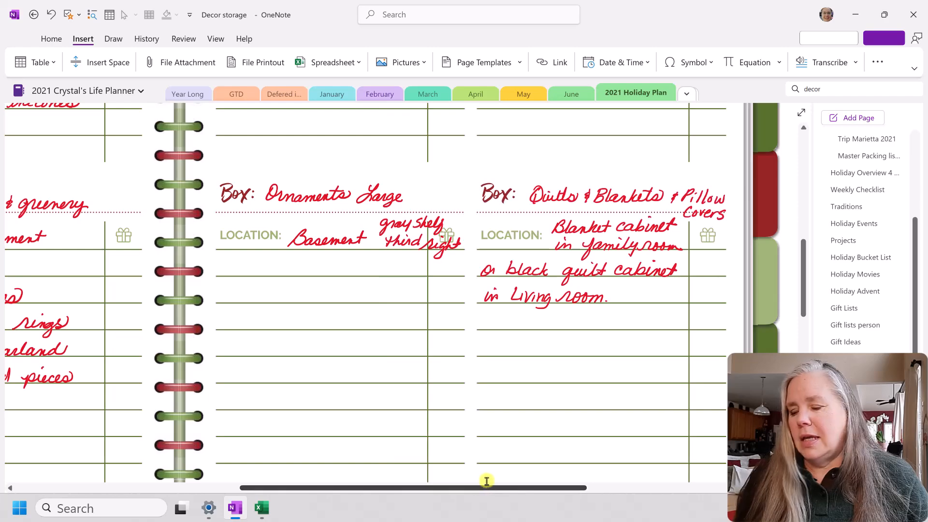
scroll(484, 476, "down", 4, "ctrl")
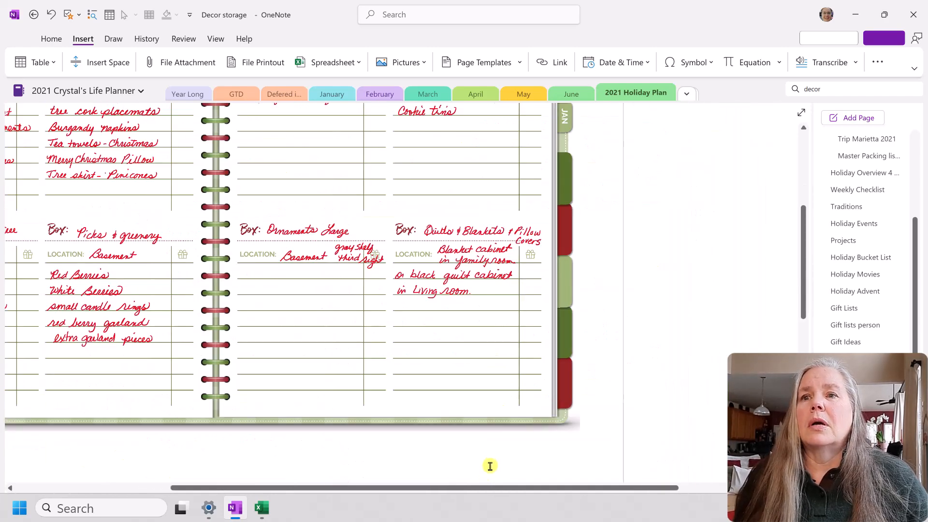
scroll(488, 454, "up", 3)
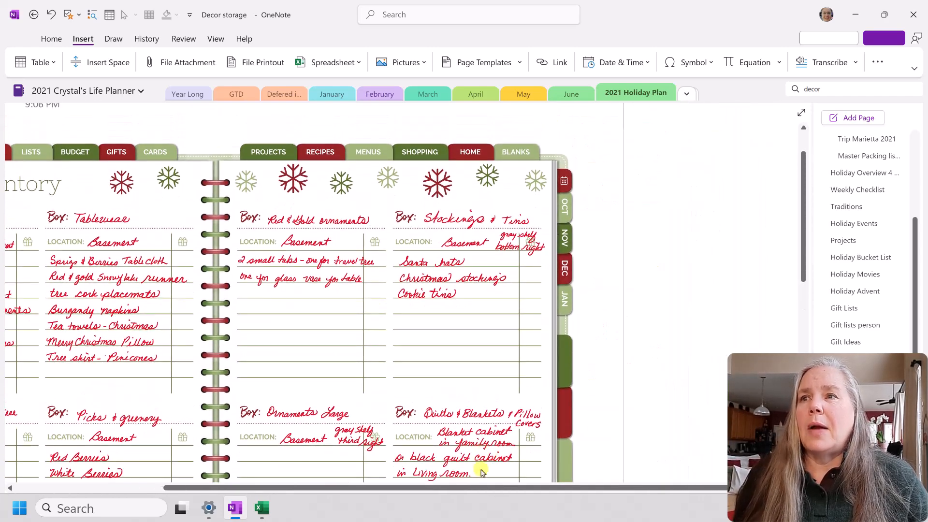
left_click_drag(482, 487, 527, 489)
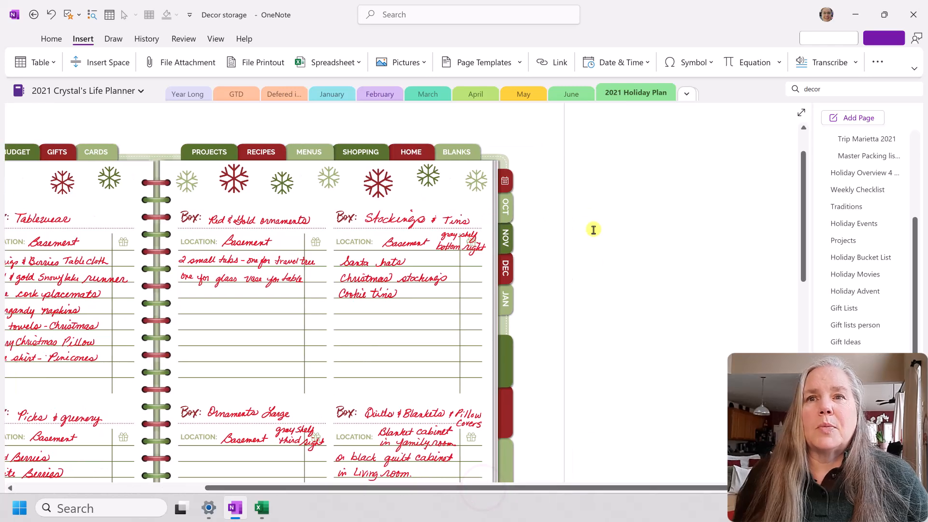
- Start inserting an existing Excel spreadsheet in the blank area beside the planner, searching Documents for "decor" and selecting the Decor storage workbook
left_click(586, 159)
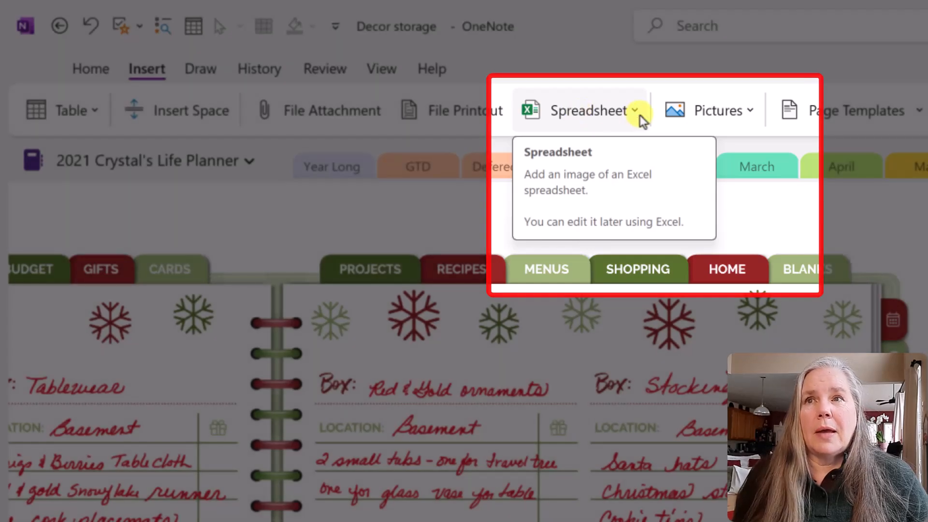
left_click(636, 113)
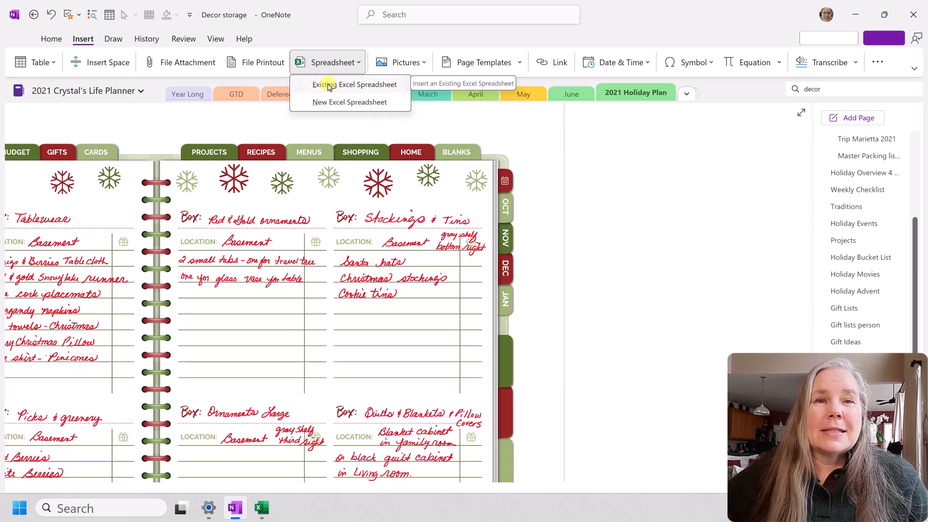
left_click(327, 86)
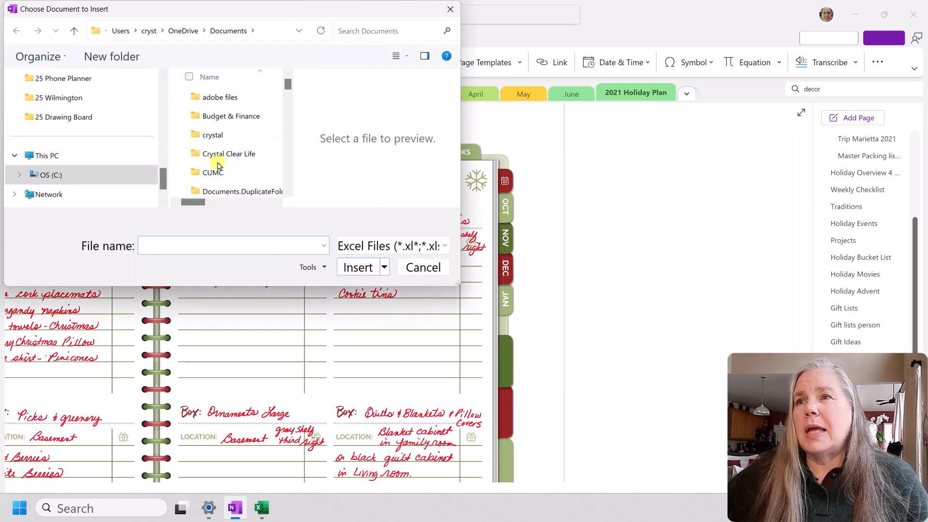
scroll(252, 145, "down", 1)
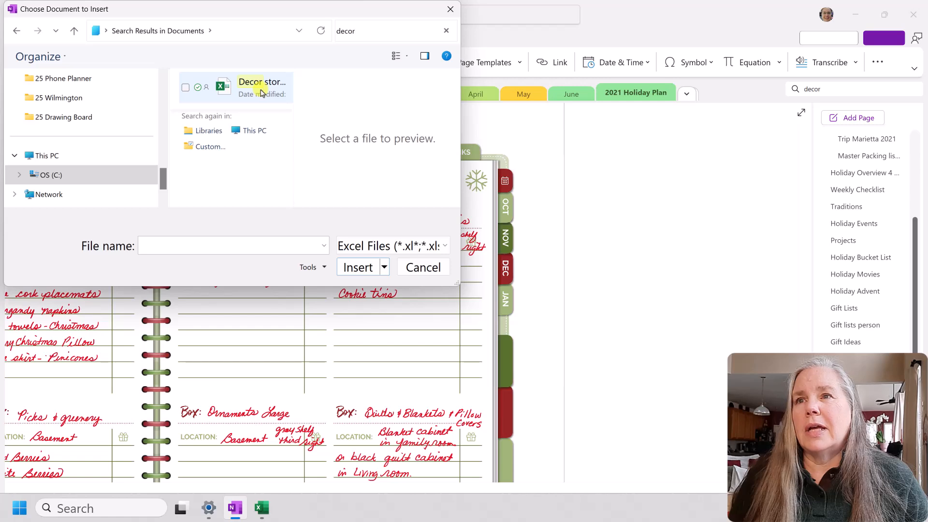
left_click(260, 87)
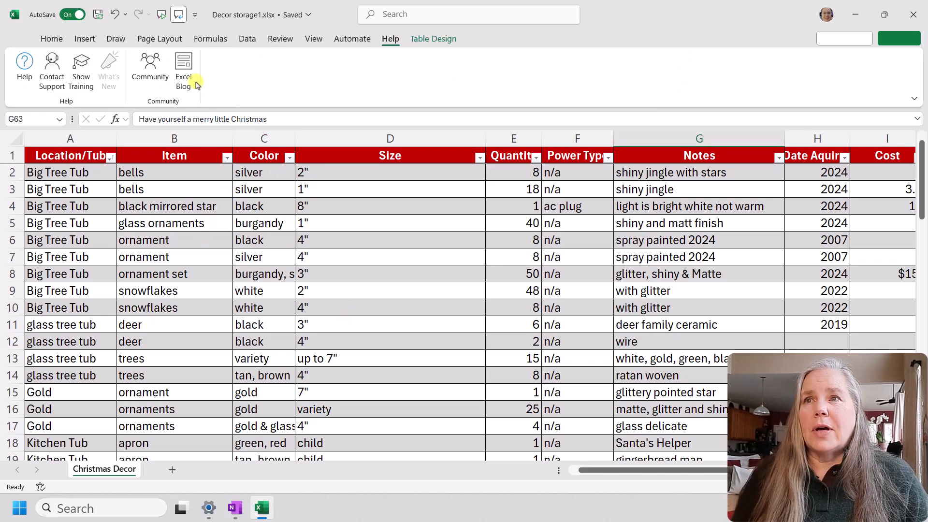
- Examine the Christmas Decor sheet of Decor storage1.xlsx in Excel, checking its columns and the items listed for each storage tub
left_click(51, 38)
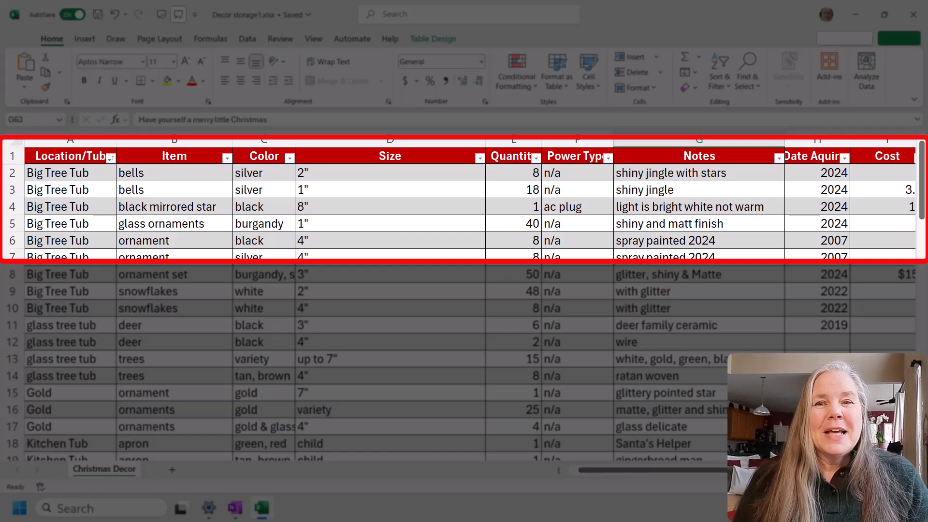
left_click_drag(740, 470, 763, 470)
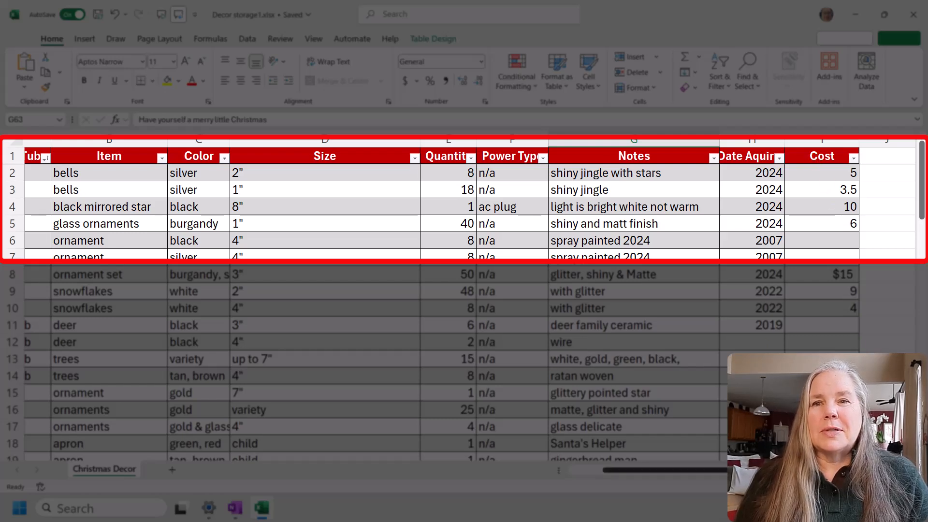
scroll(248, 247, "left", 3)
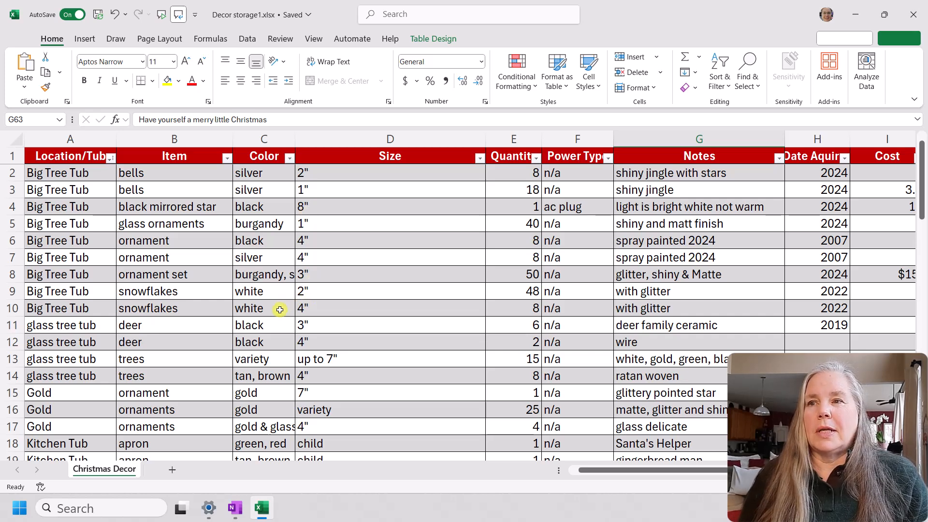
scroll(280, 309, "down", 1)
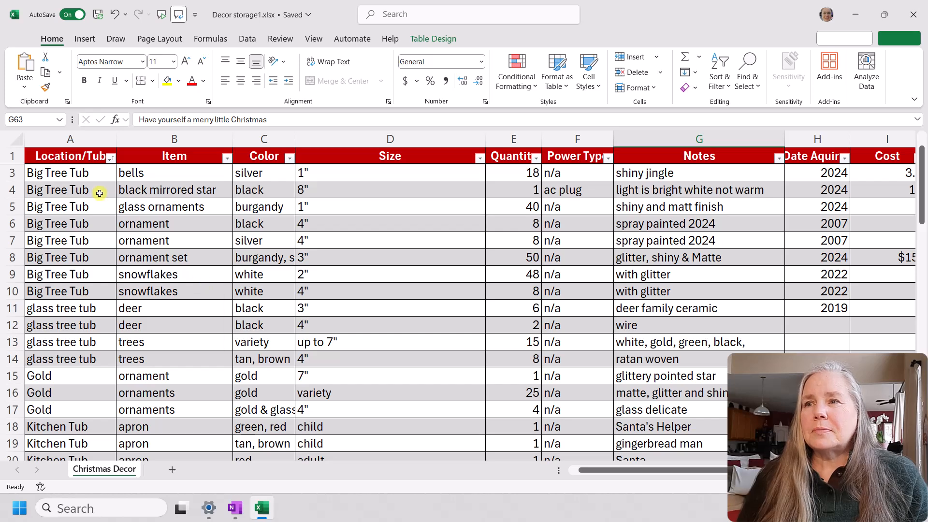
scroll(87, 287, "down", 3)
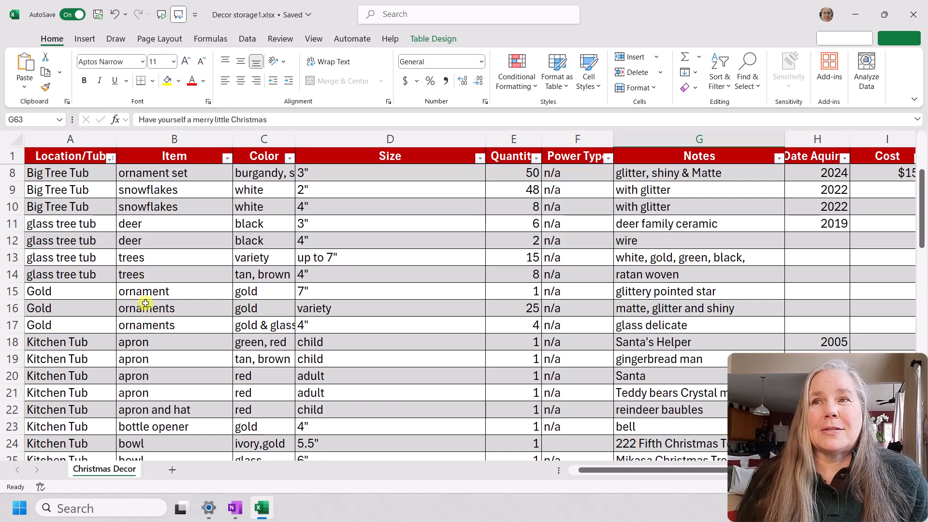
scroll(147, 318, "down", 2)
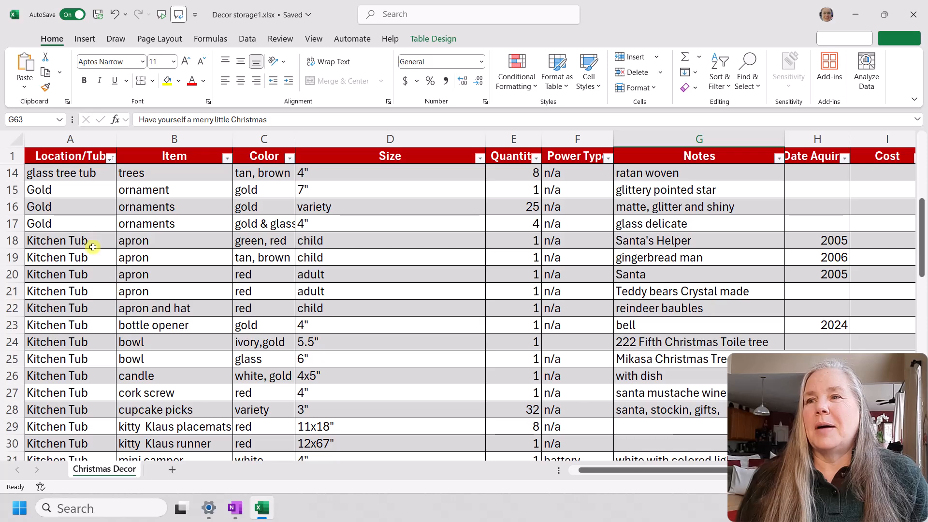
scroll(147, 319, "down", 2)
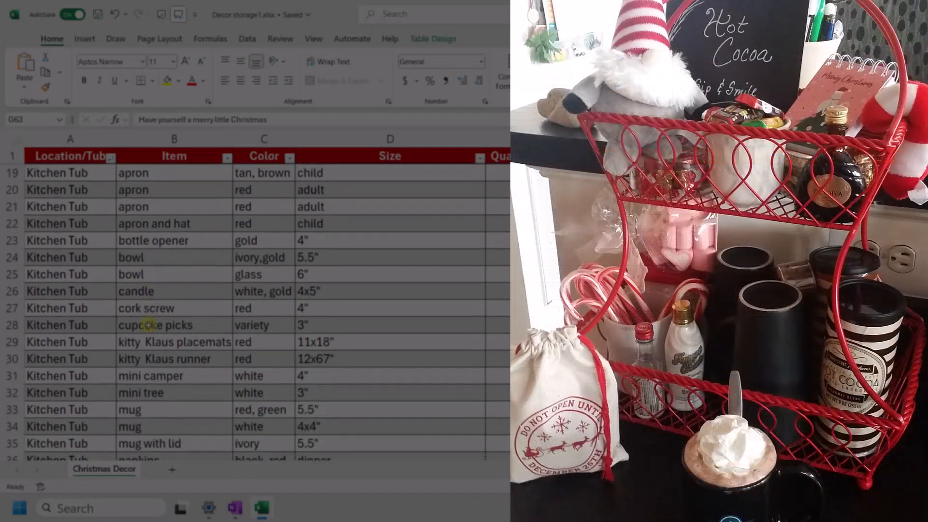
scroll(148, 325, "down", 1)
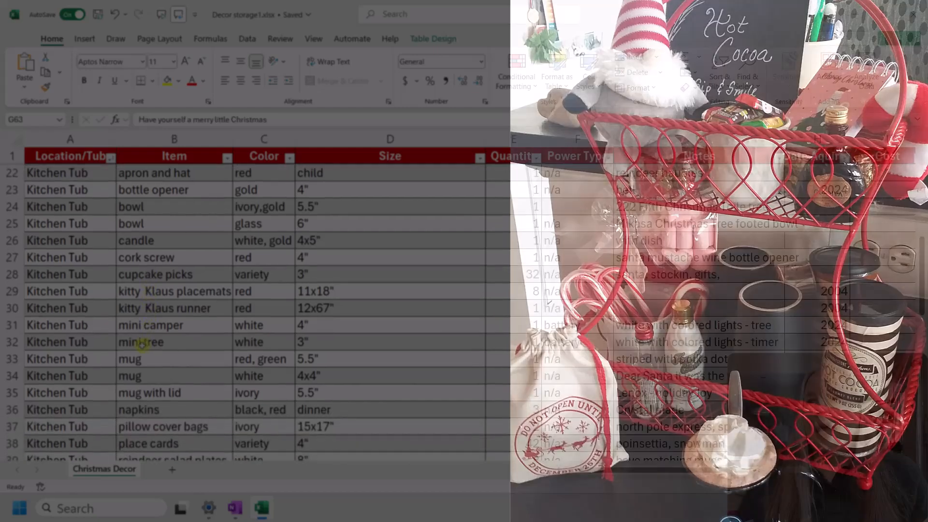
scroll(144, 375, "down", 2)
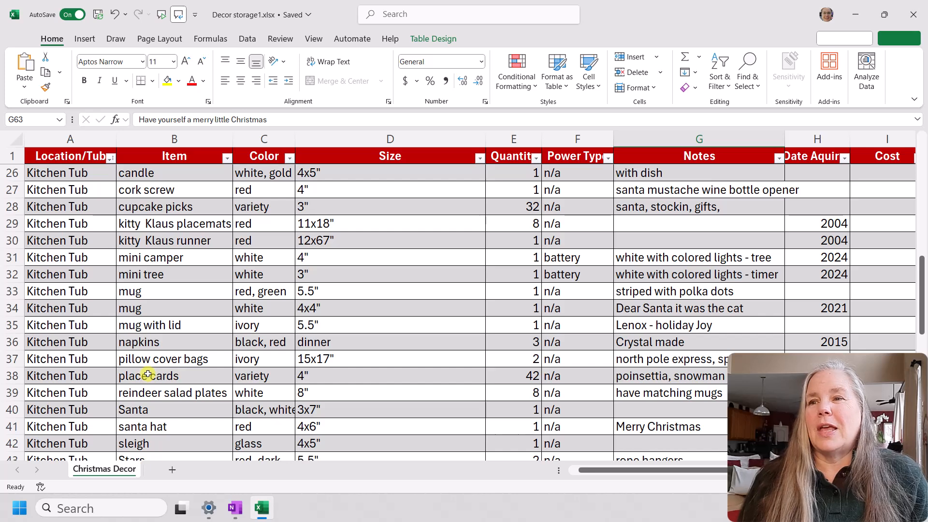
scroll(126, 376, "down", 1)
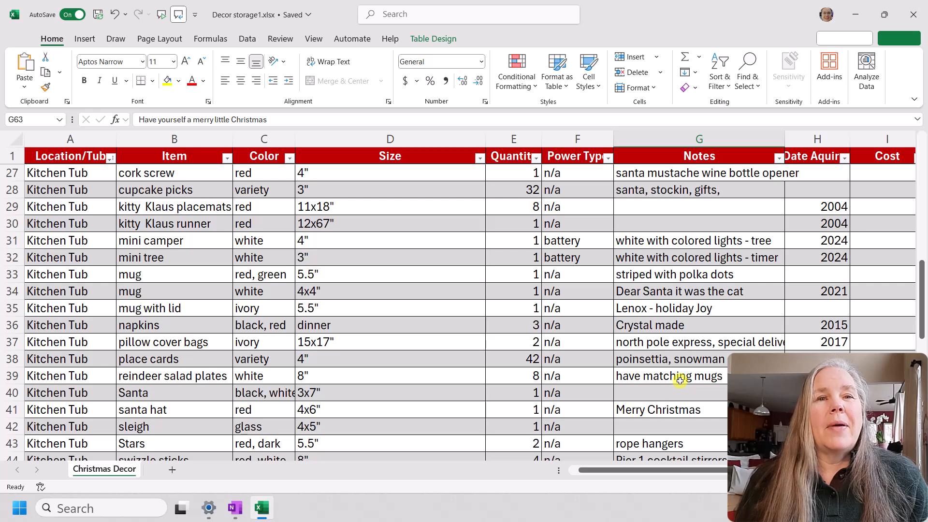
scroll(680, 380, "down", 1)
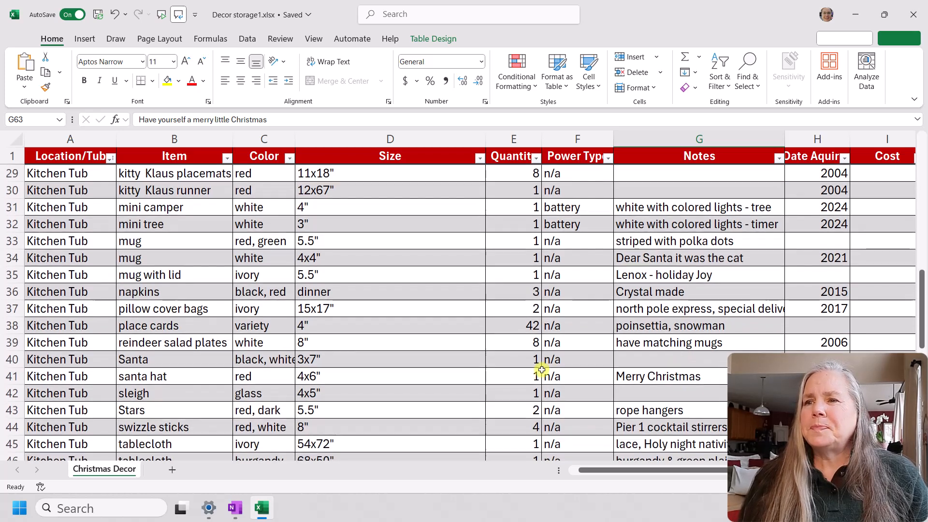
scroll(131, 382, "down", 3)
scroll(133, 383, "down", 4)
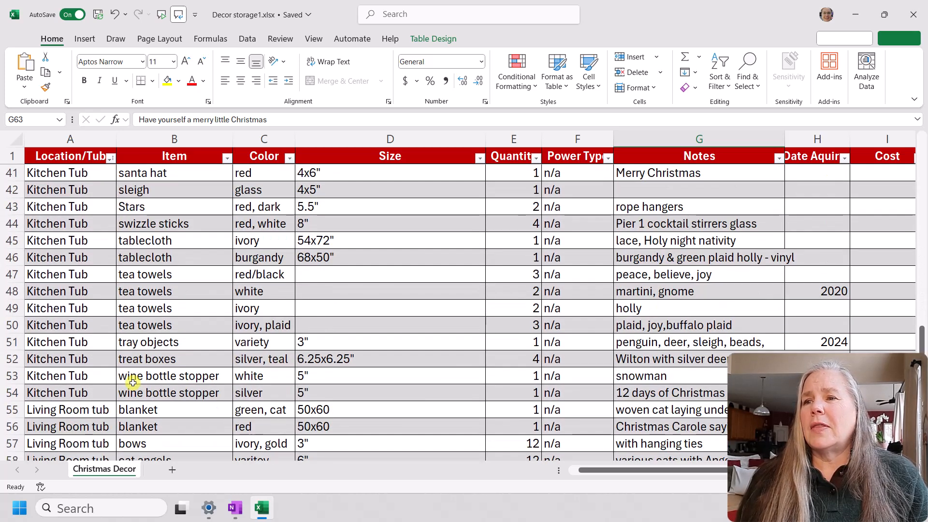
scroll(114, 394, "down", 1)
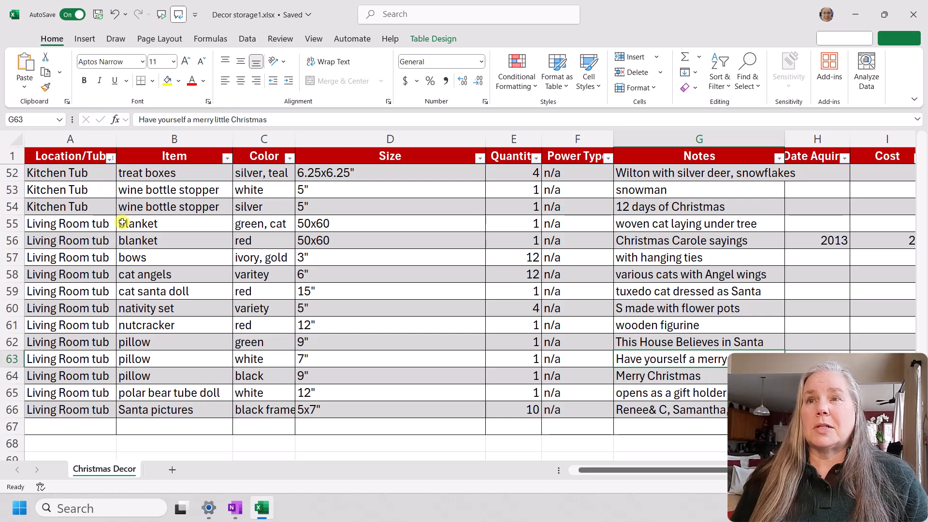
- Return to OneNote and insert Decor storage.xlsx on the page as an attached file
left_click(855, 14)
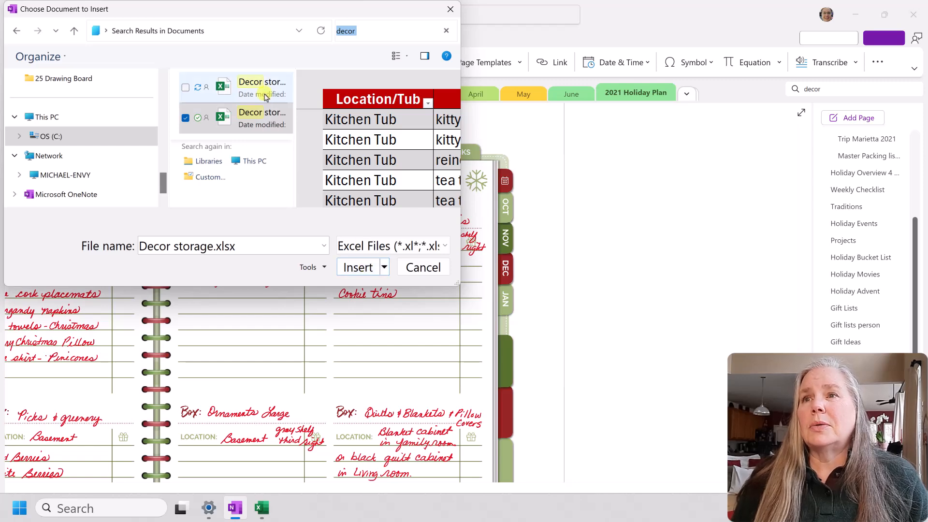
left_click(357, 267)
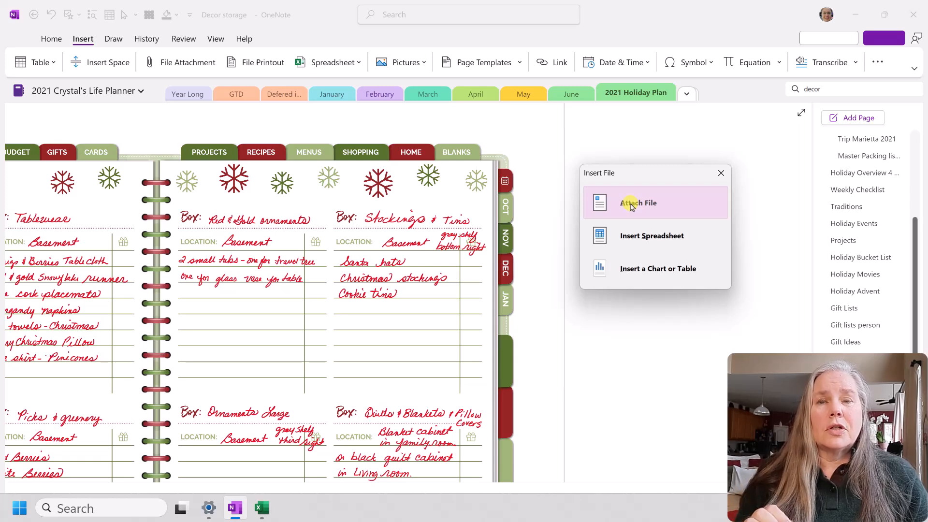
left_click(631, 204)
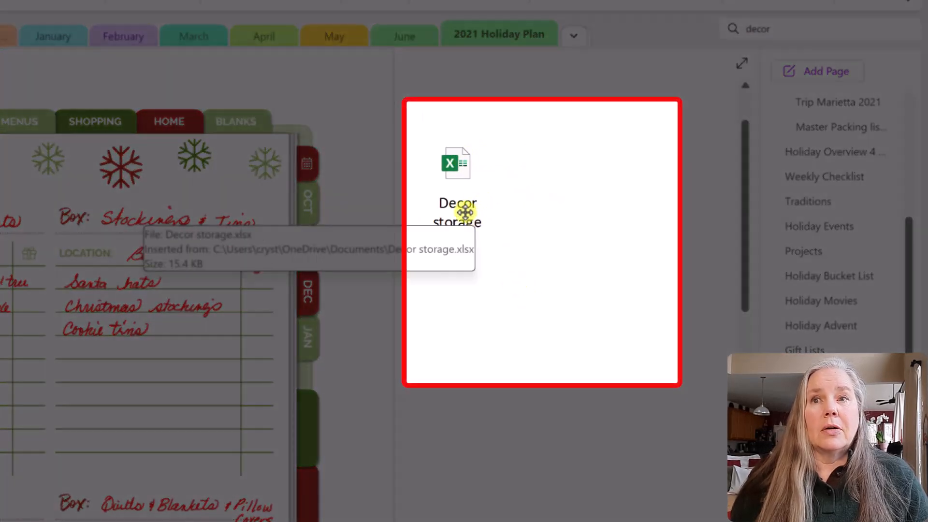
- Insert the attached Decor storage workbook as a printout on the page, accepting the file security warning
right_click(466, 212)
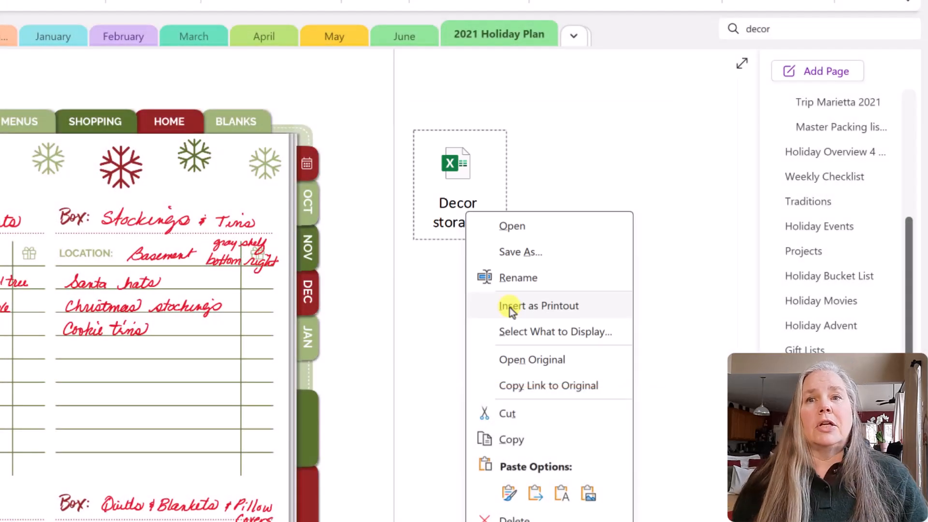
left_click(510, 307)
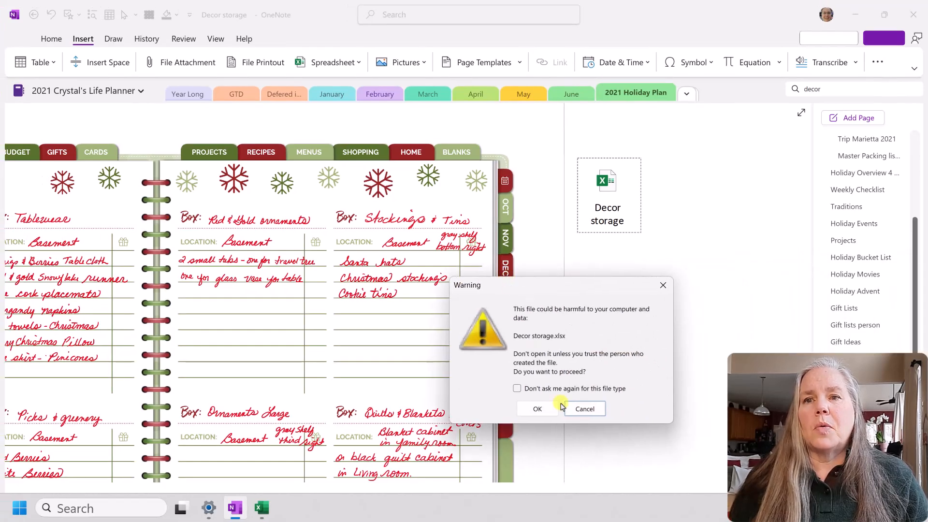
left_click(547, 415)
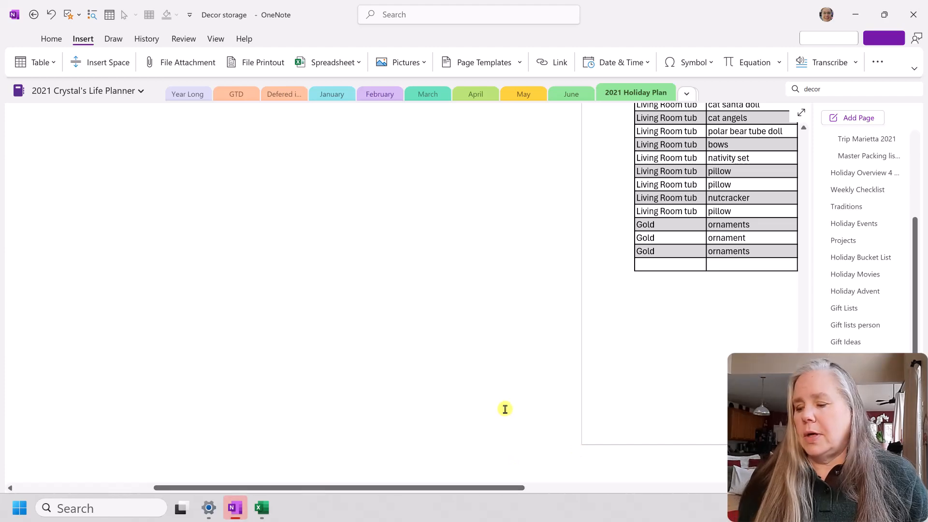
- Examine the spreadsheet printout beside the handwritten inventory, from the Location/Tub column across to the Notes column
scroll(501, 401, "up", 10)
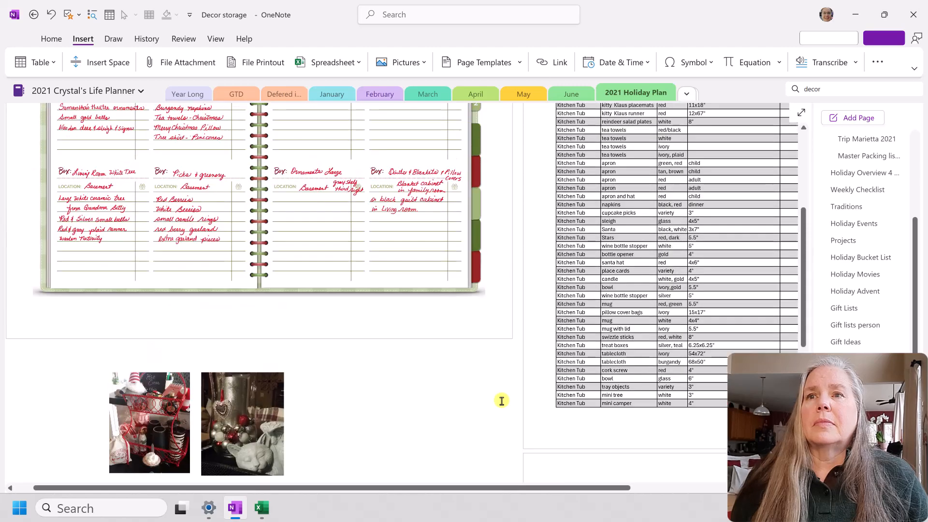
scroll(501, 400, "up", 3)
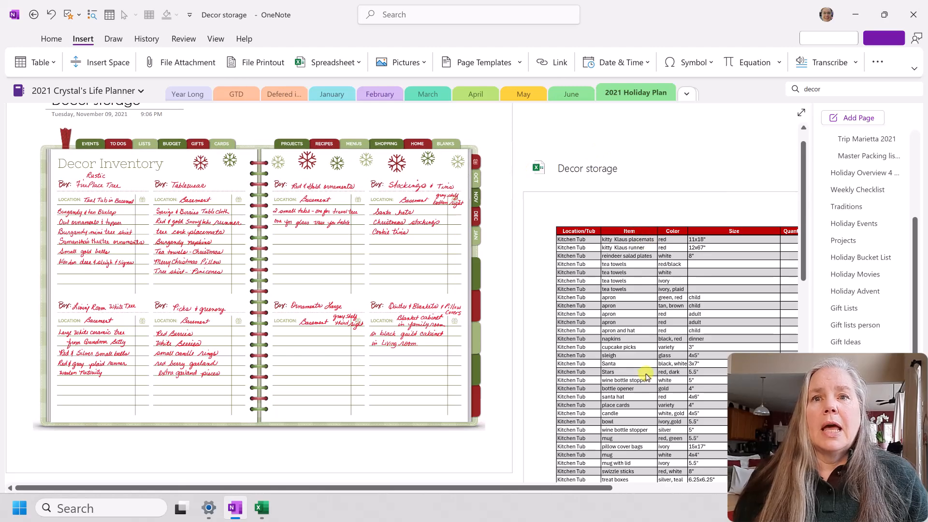
scroll(643, 302, "up", 5)
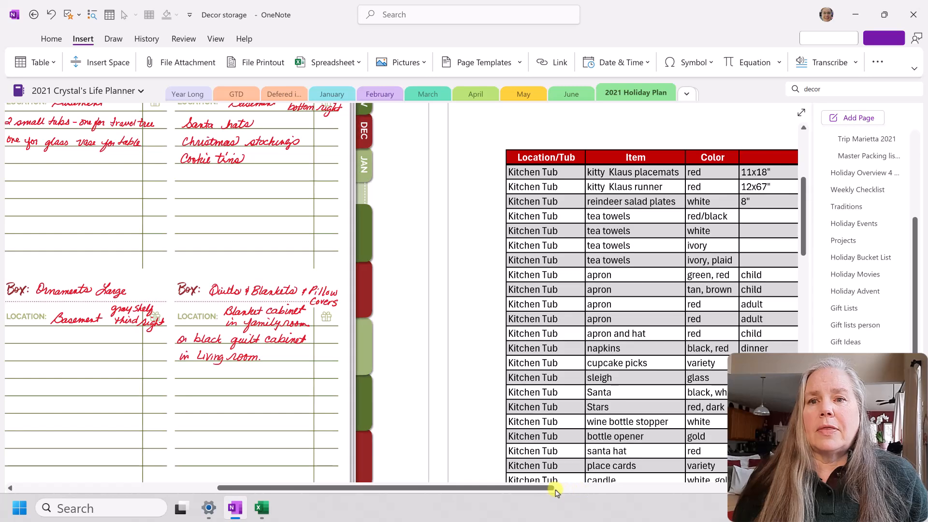
left_click_drag(548, 489, 703, 488)
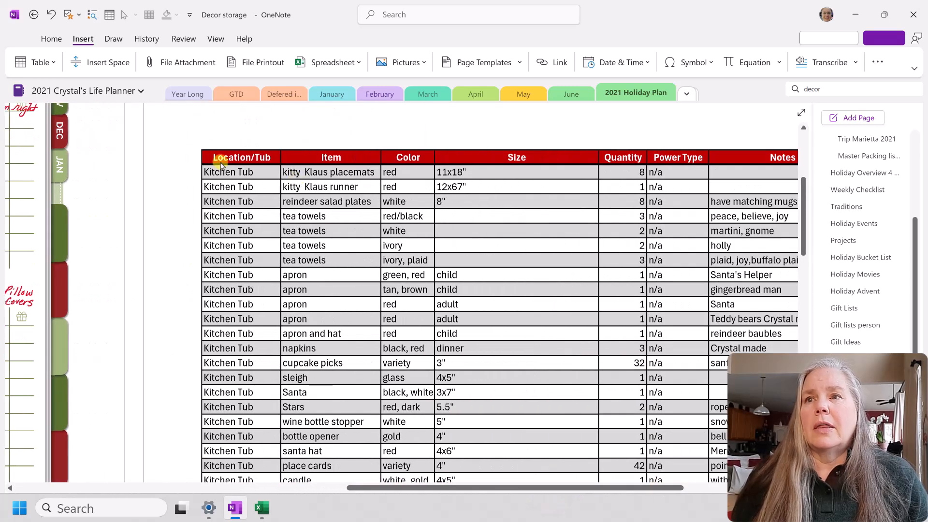
- Read through the spreadsheet printout from the Kitchen Tub items down to the Gold ornaments and back to its beginning
scroll(330, 372, "down", 7)
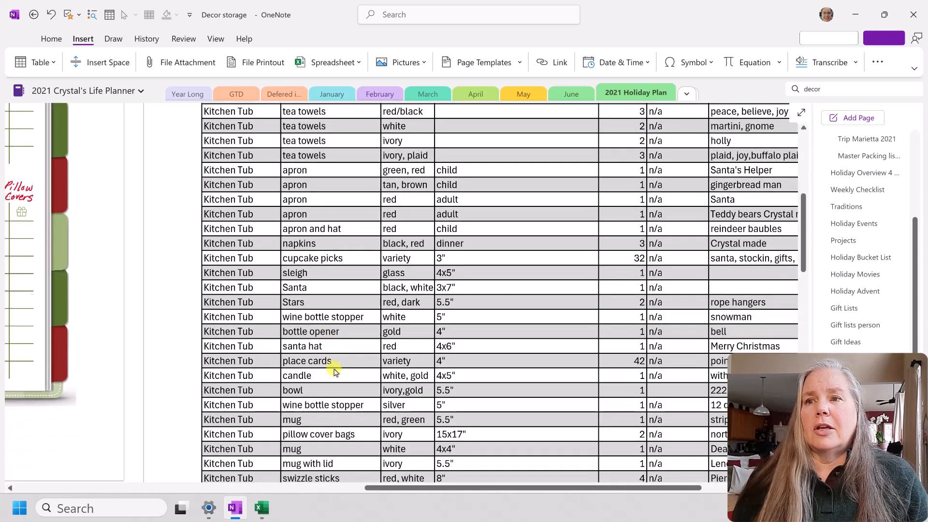
scroll(296, 368, "up", 8)
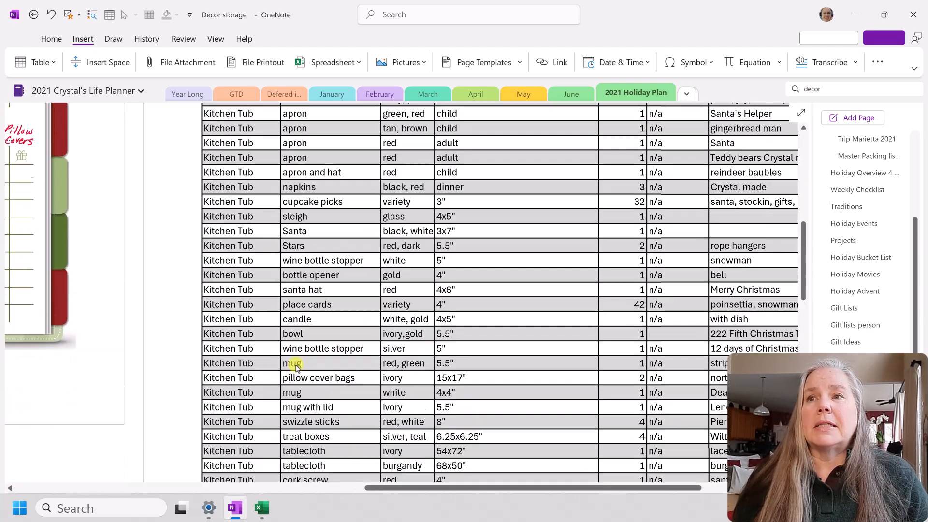
scroll(297, 366, "down", 15)
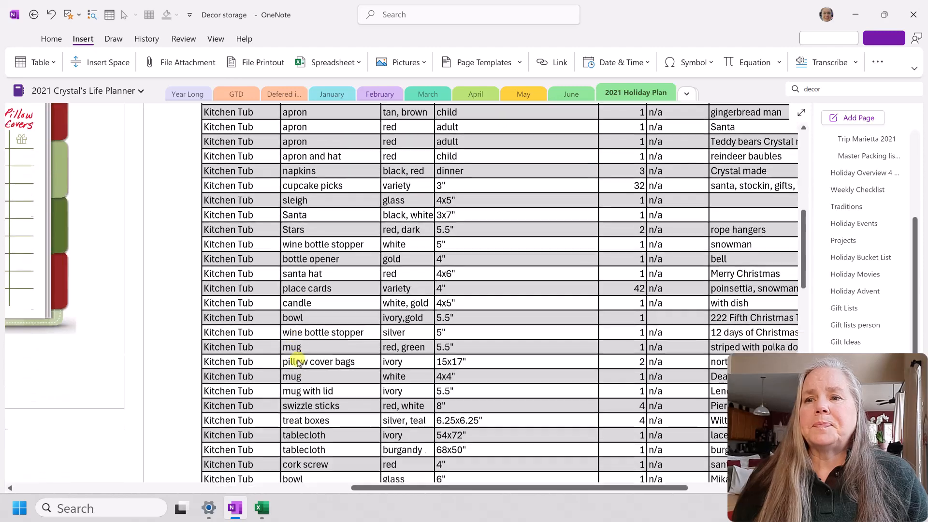
scroll(270, 353, "down", 1)
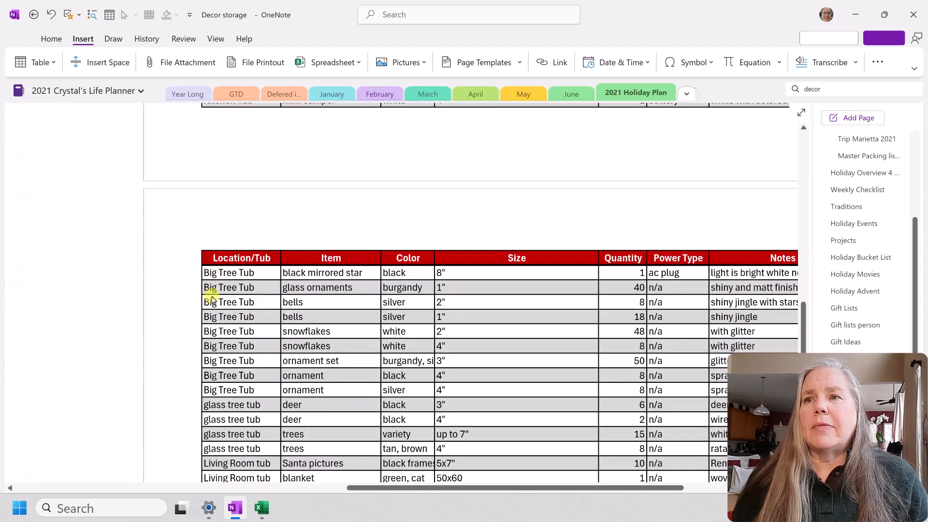
scroll(247, 374, "down", 3)
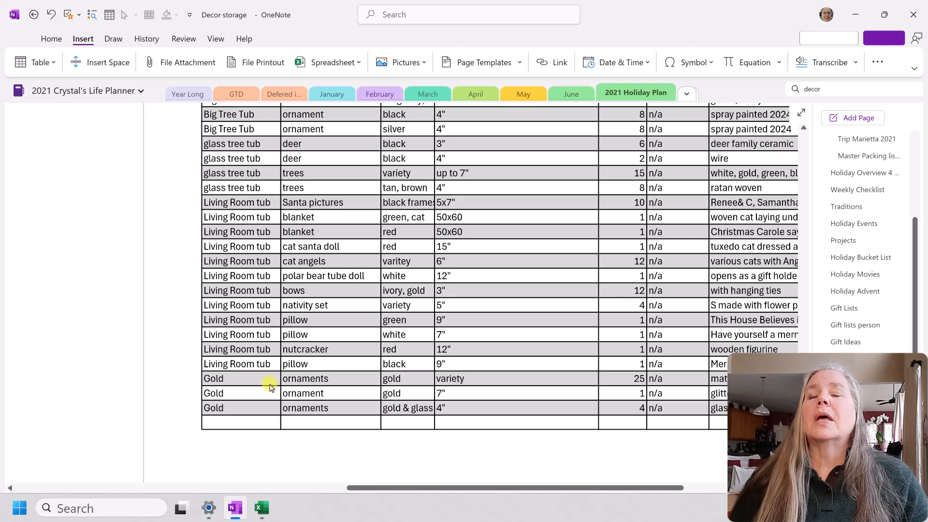
scroll(269, 385, "up", 15)
scroll(269, 385, "up", 4)
scroll(240, 186, "up", 5)
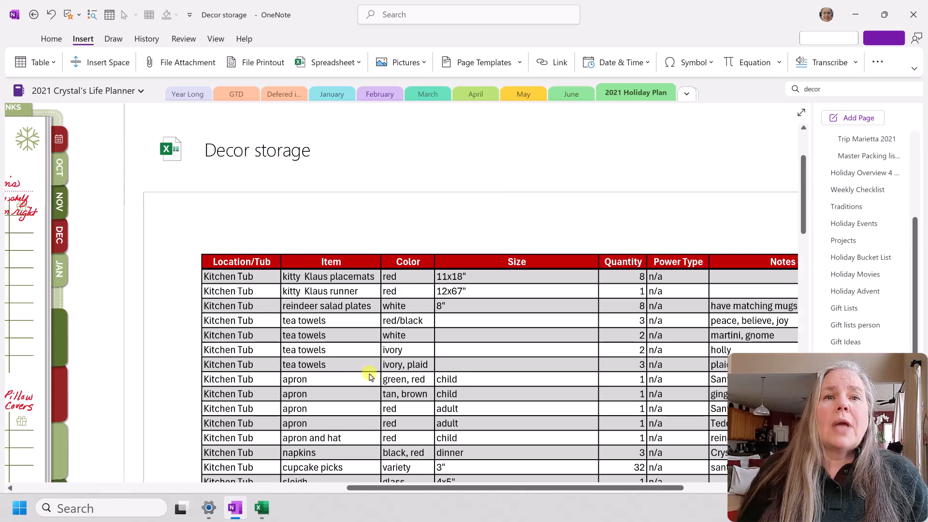
- Examine the blank row at the end of the printout and the page listing the Big Tree, glass tree and Living Room tubs
scroll(372, 377, "down", 8)
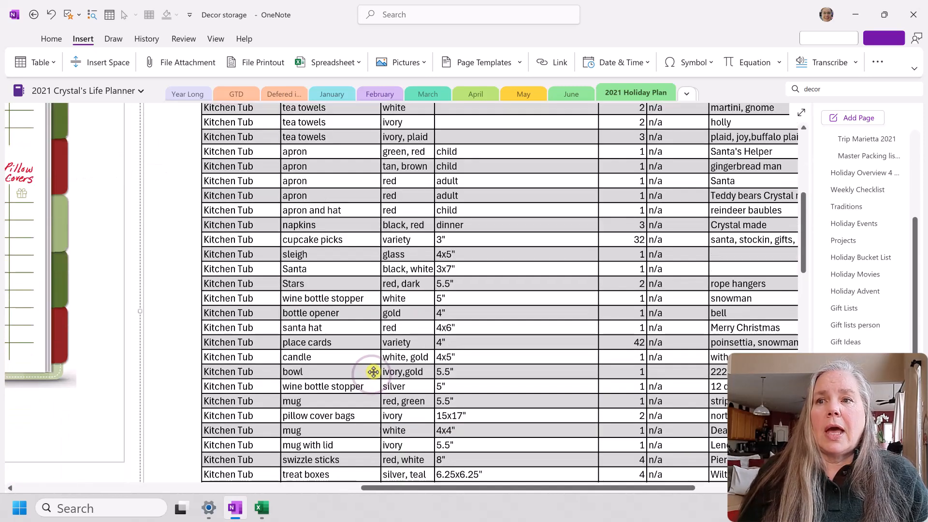
scroll(373, 371, "down", 12)
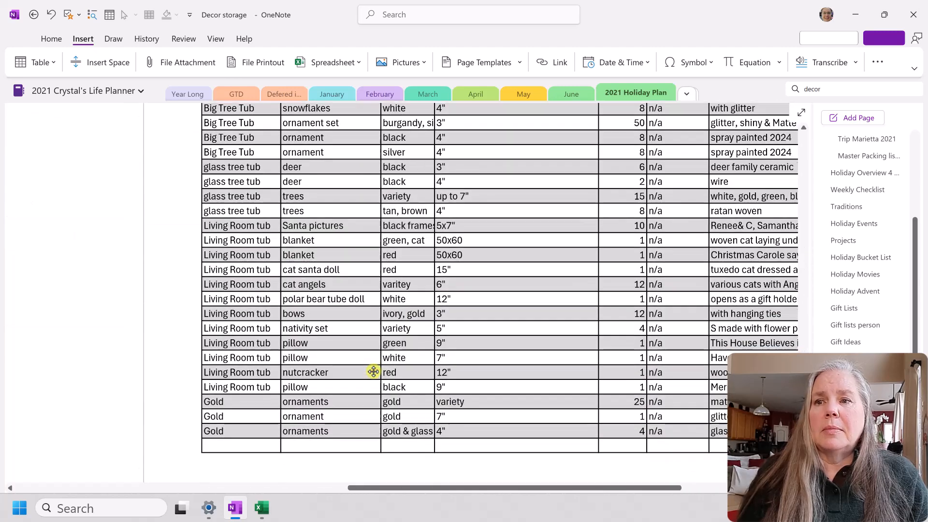
scroll(373, 372, "down", 1)
left_click(265, 422)
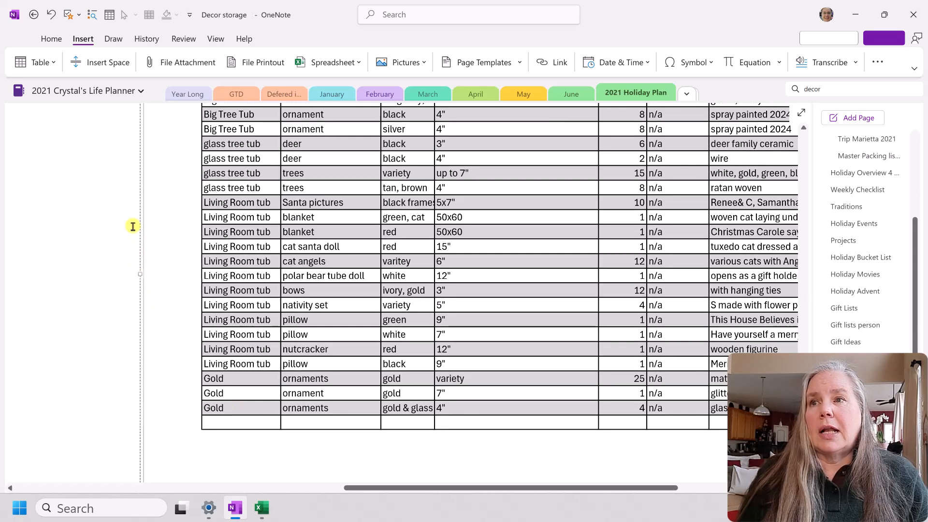
scroll(153, 232, "up", 5)
scroll(155, 203, "up", 4)
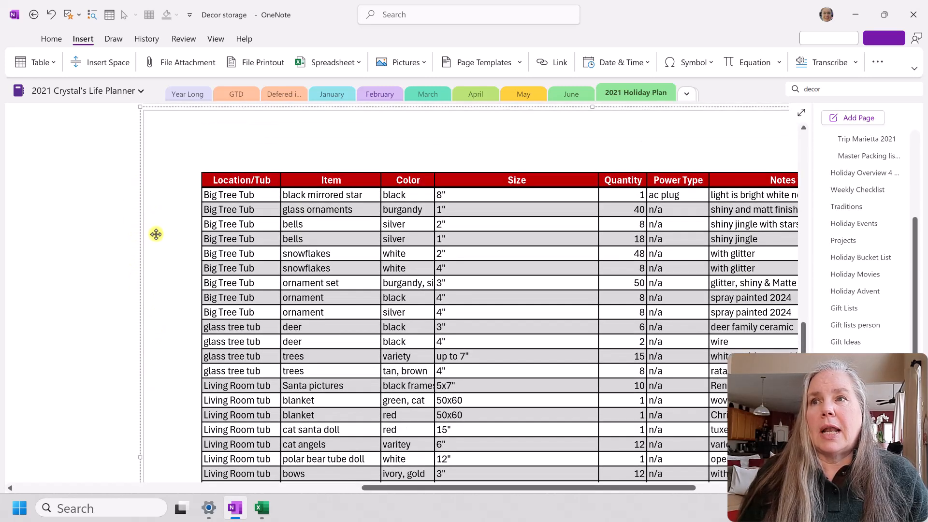
scroll(272, 249, "down", 9)
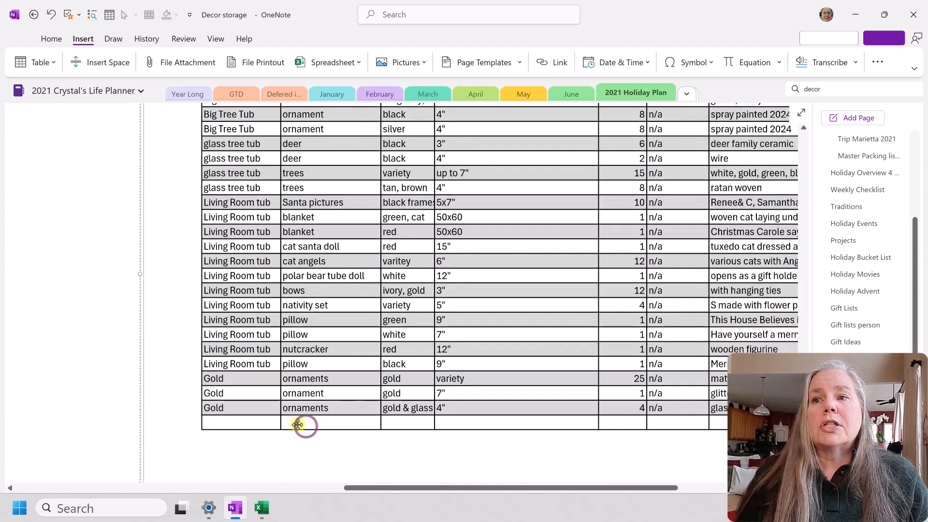
scroll(309, 401, "up", 10)
scroll(312, 398, "up", 20)
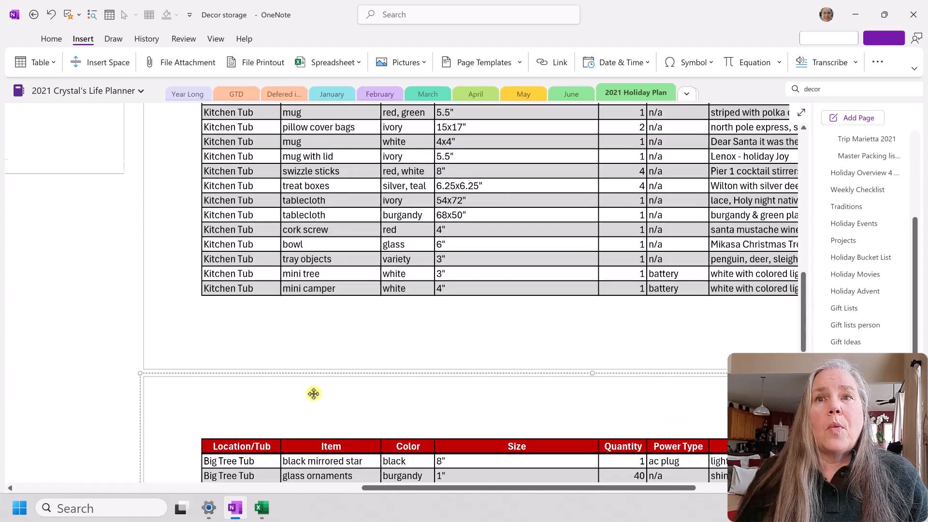
scroll(313, 394, "up", 1)
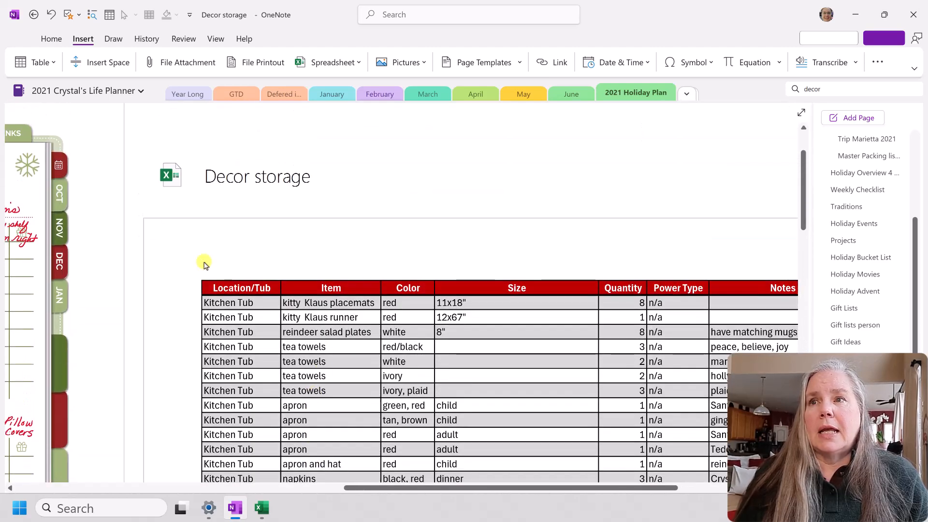
- Open the attached Decor storage workbook from the page in Excel, accepting the file warning, and maximize its window
double_click(170, 173)
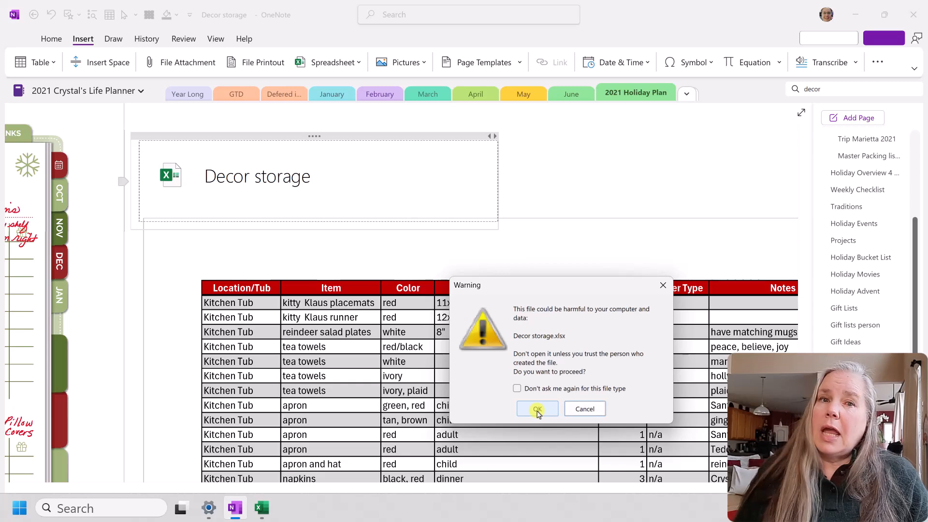
left_click(537, 410)
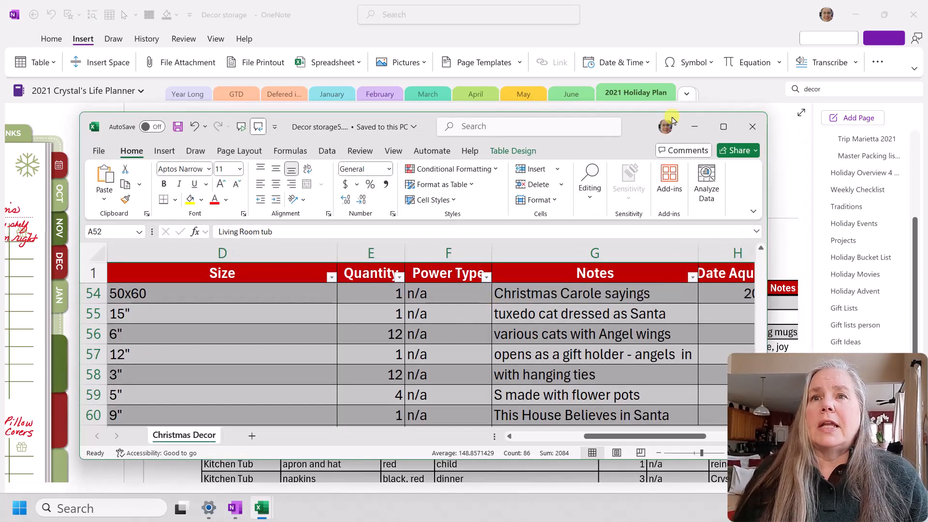
left_click(724, 127)
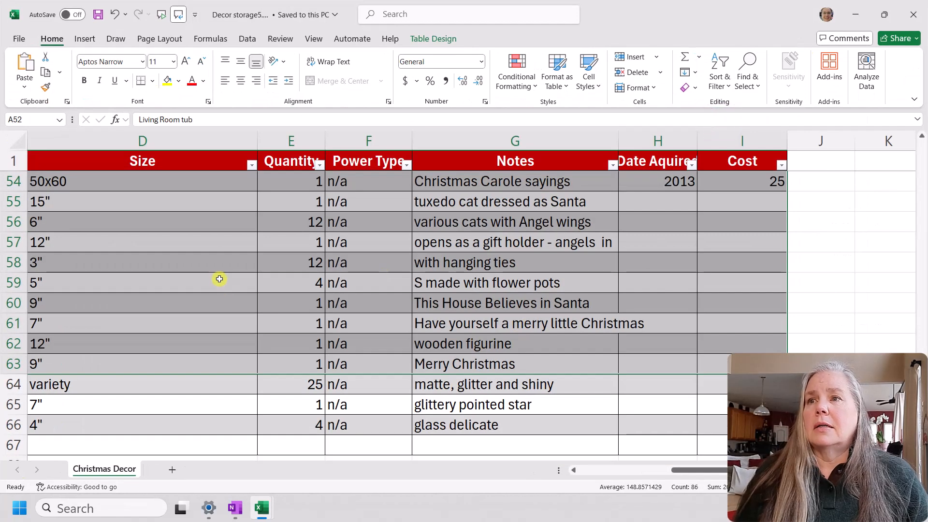
left_click(518, 349)
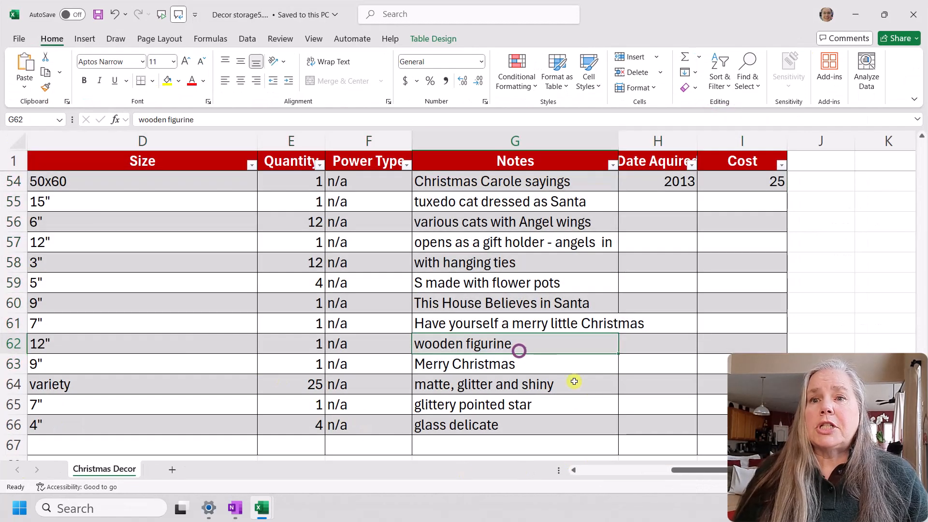
left_click_drag(678, 472, 518, 455)
scroll(159, 282, "down", 1)
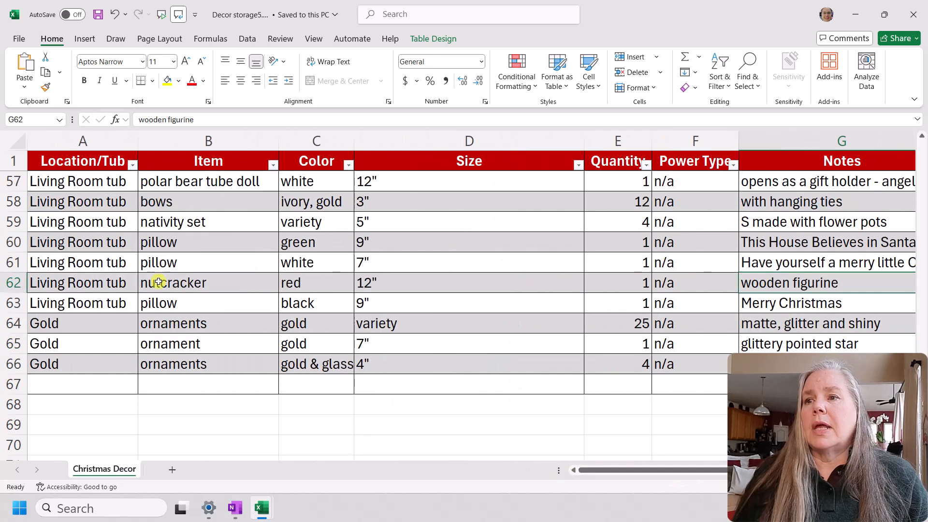
- Begin a new inventory entry in row 67 with location Linens and item tablecloth berry
left_click(96, 383)
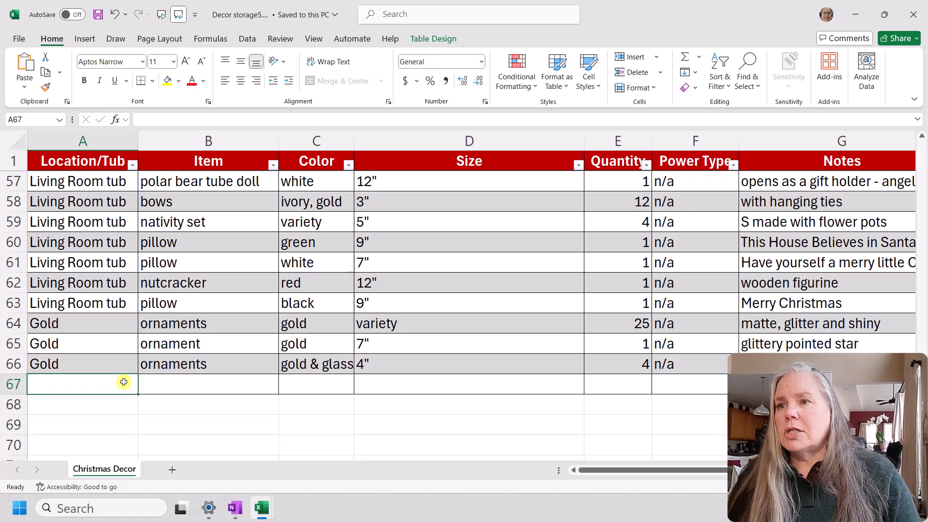
type("Linens")
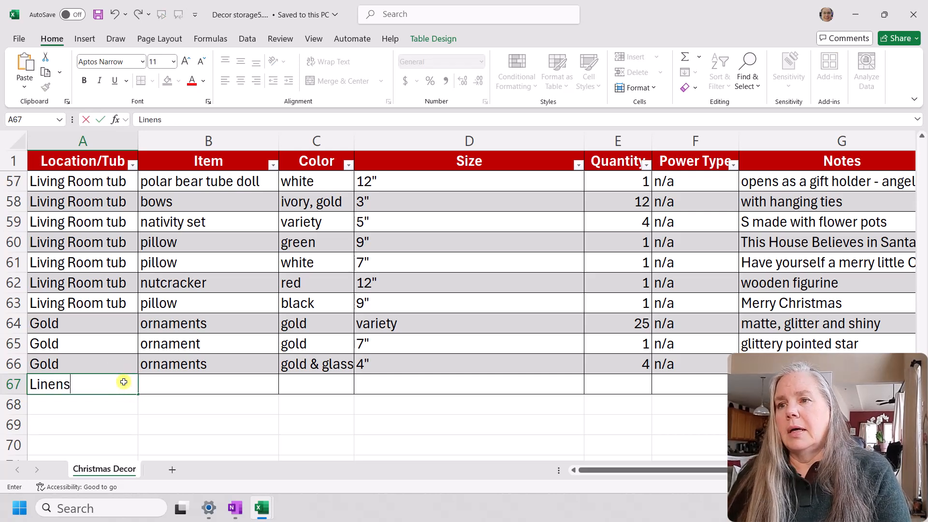
key("Tab")
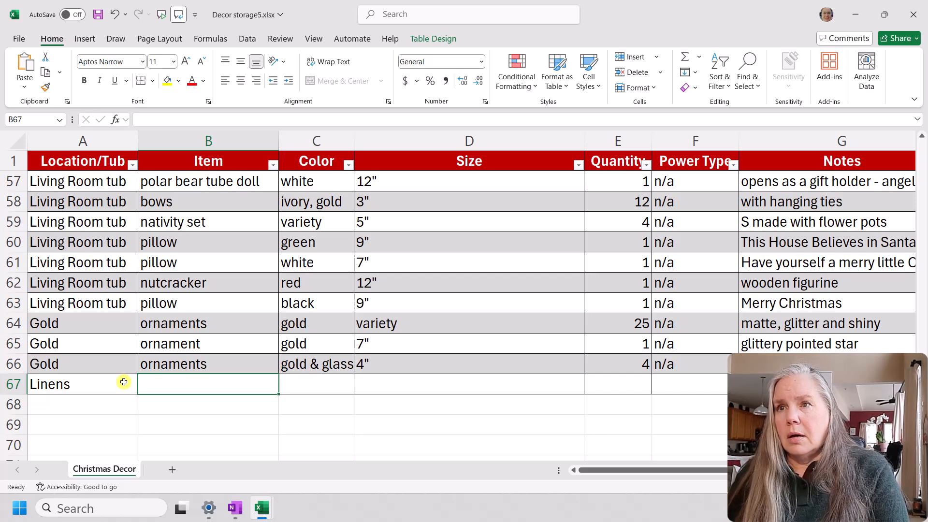
type("tab")
type("leclot")
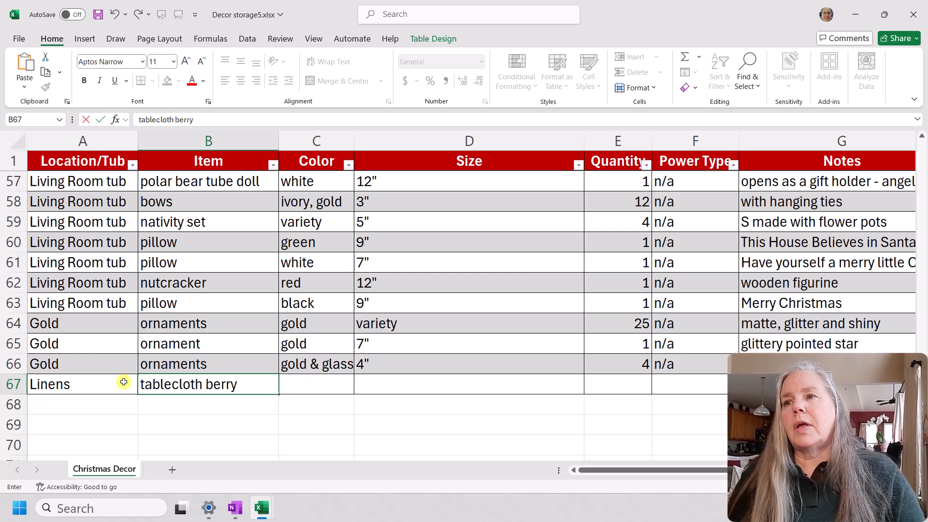
type("h berry")
- Enter green & burgandy as the tablecloth's color and 54x80 as its size in row 67
left_click(282, 382)
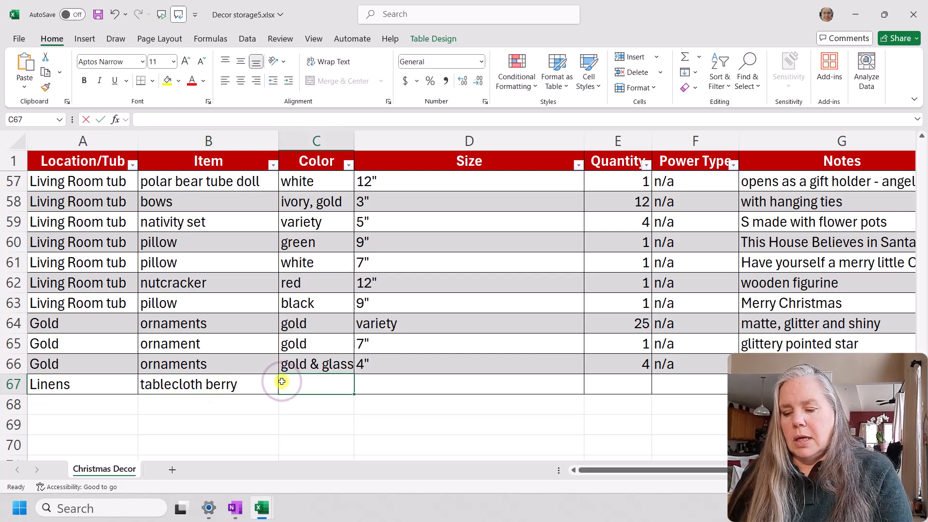
type("gr")
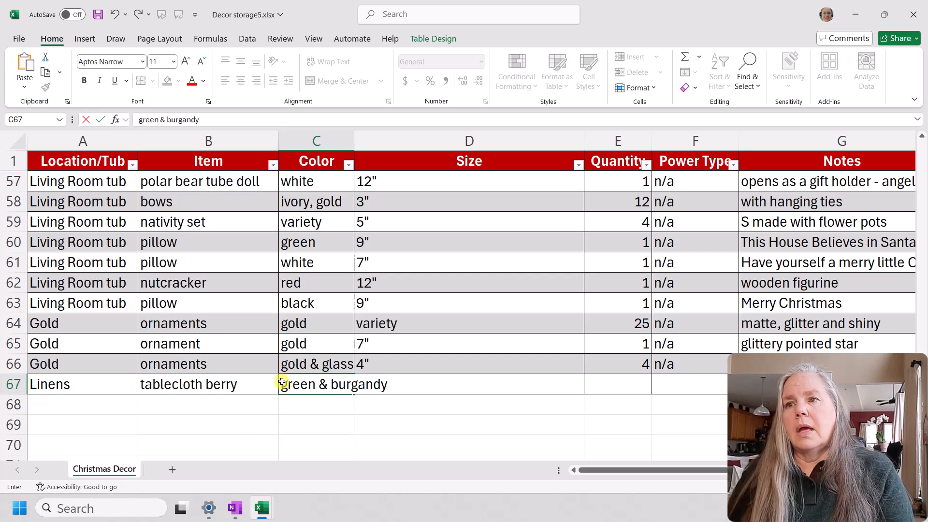
type("een & burgandy")
key("Tab")
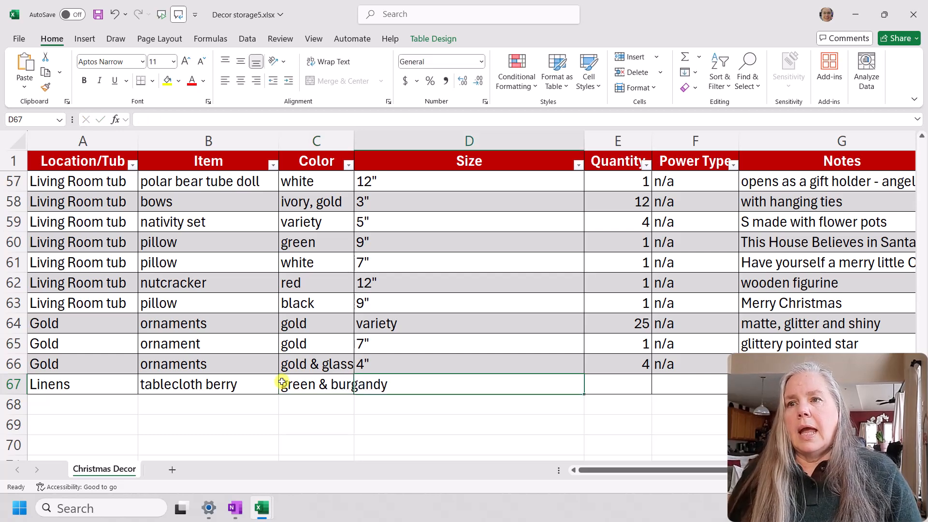
left_click(453, 385)
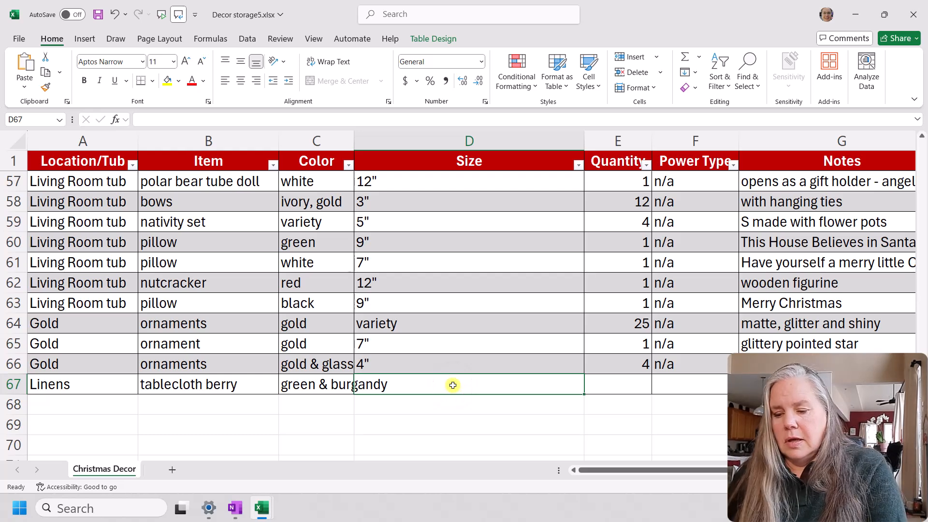
type("54")
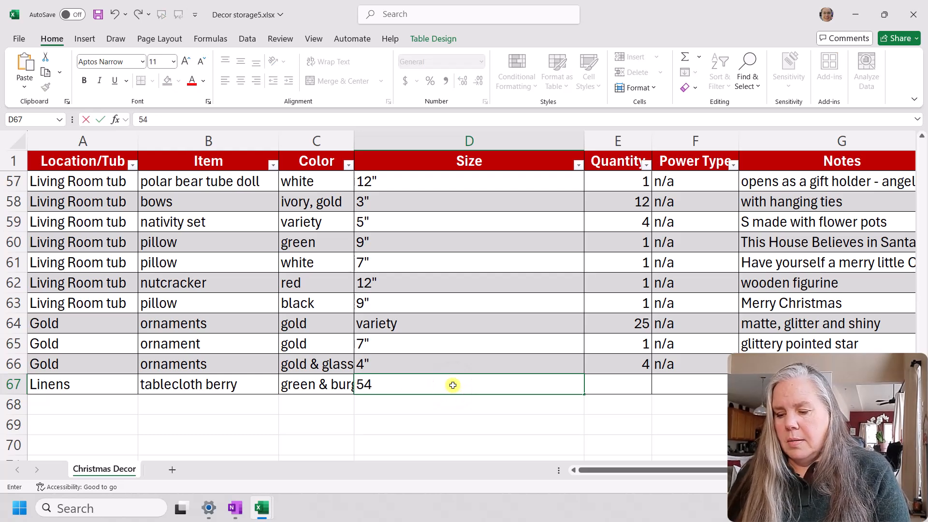
type("x8")
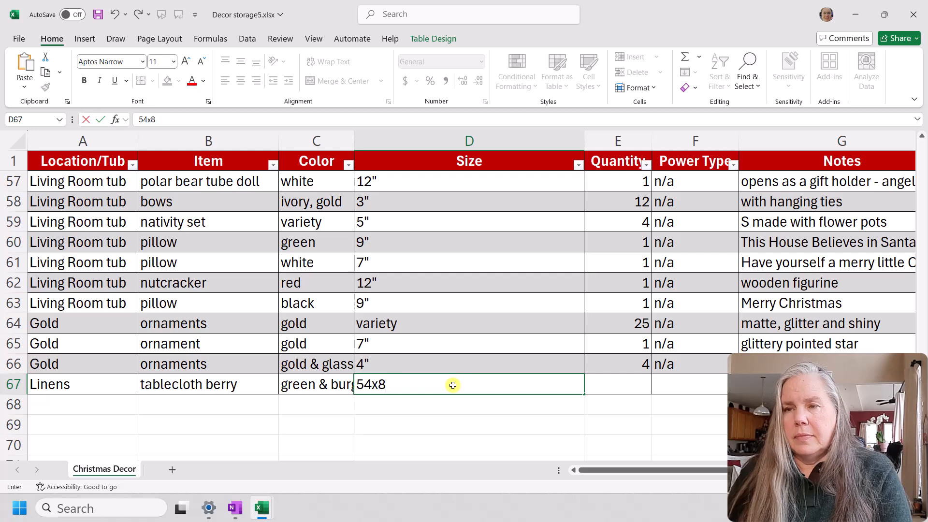
type("0")
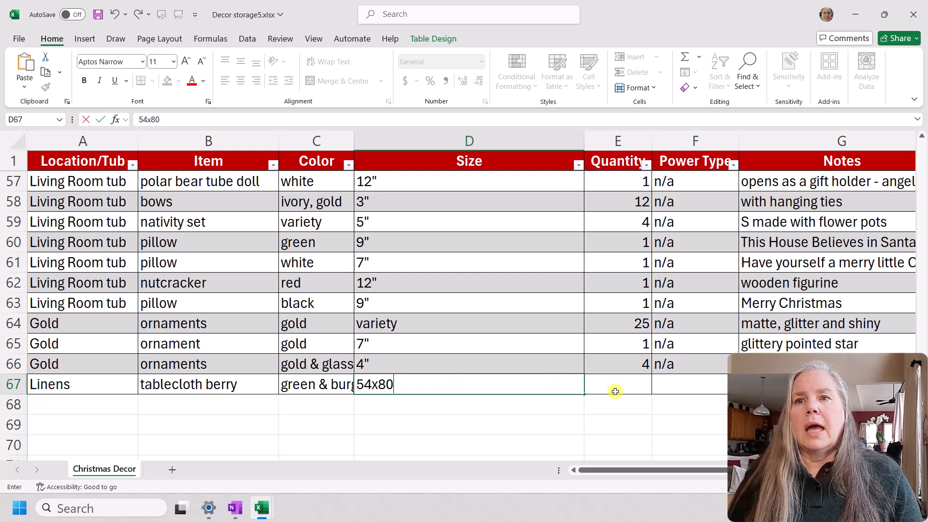
- Fill in the tablecloth's quantity as 1, power type as n/a and notes as matching napkins
left_click(617, 385)
type("1")
left_click(689, 386)
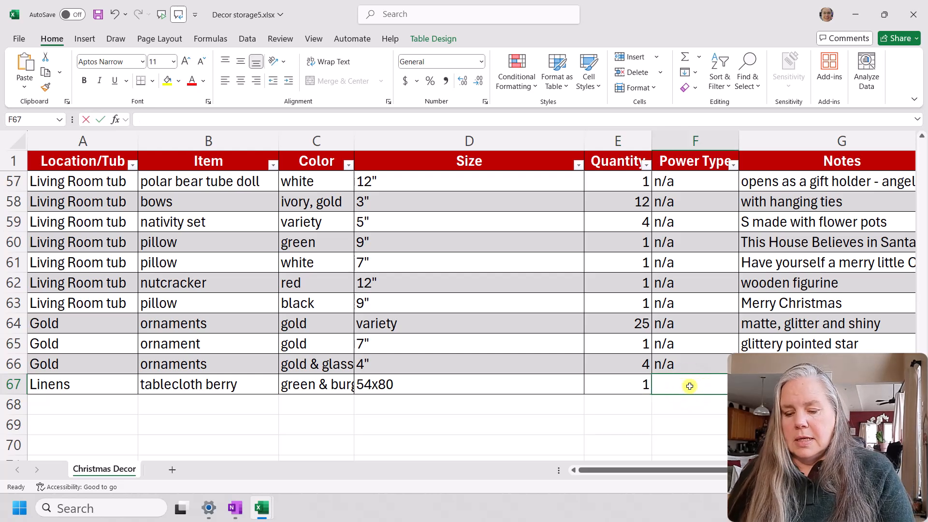
type("n/a")
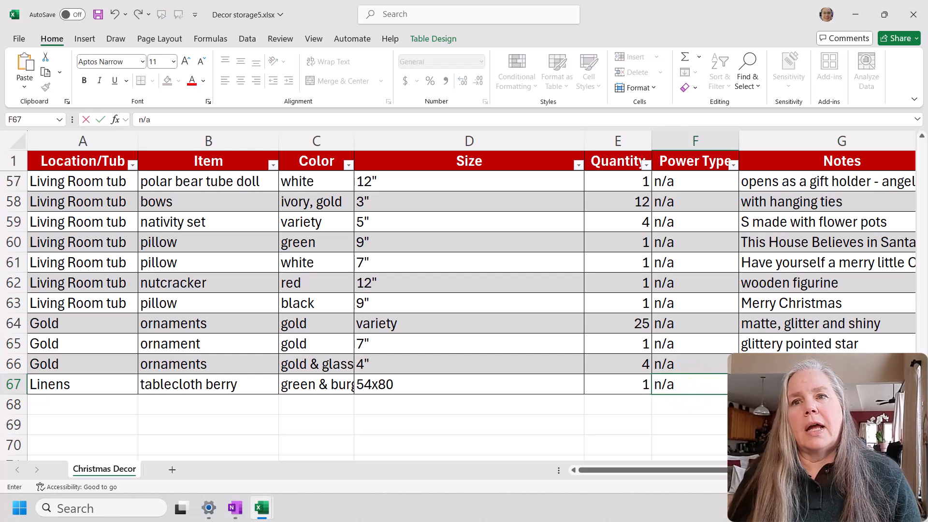
key("Tab")
type("matchin")
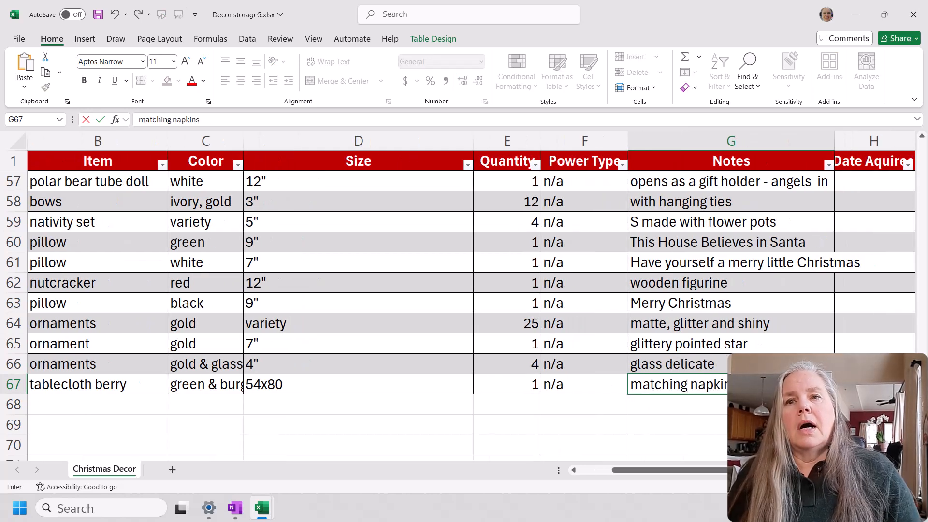
- Enter 2019 as the date acquired for the tablecloth in row 67
left_click_drag(659, 468, 663, 469)
left_click(714, 385)
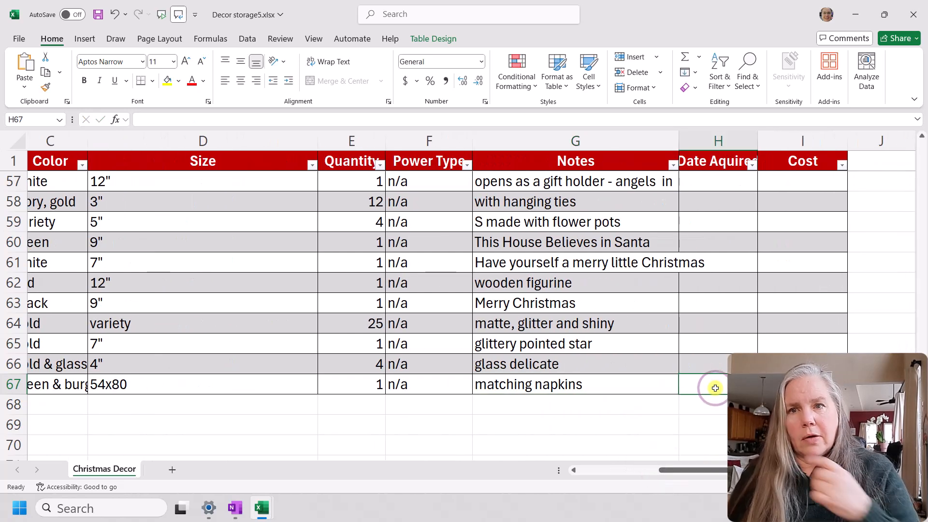
type("201")
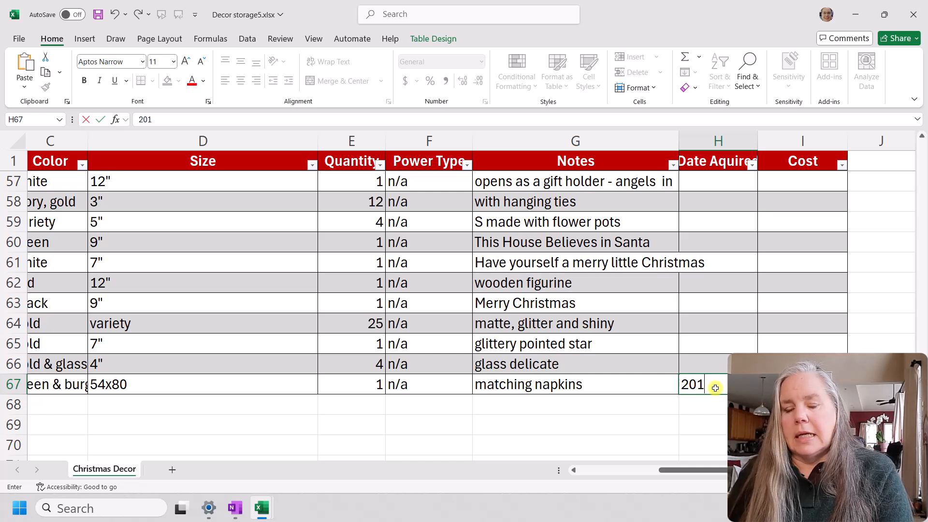
type("9")
key("Tab")
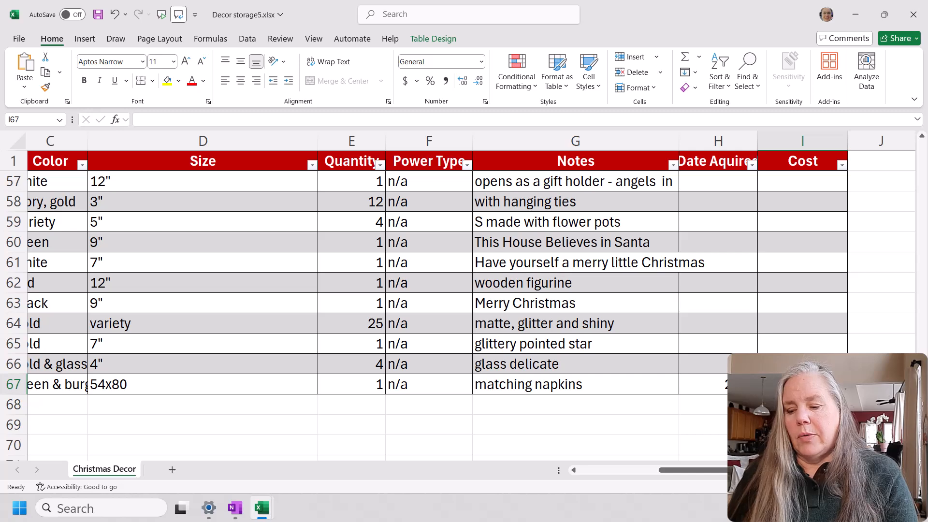
- Enter 18.00 as the tablecloth's cost in row 67 and save the workbook
type("18")
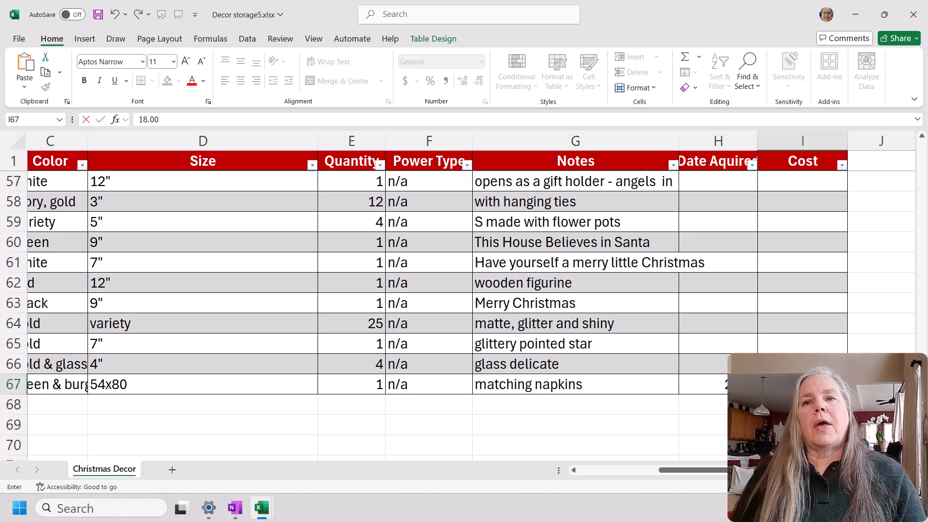
key("Return")
key("Up")
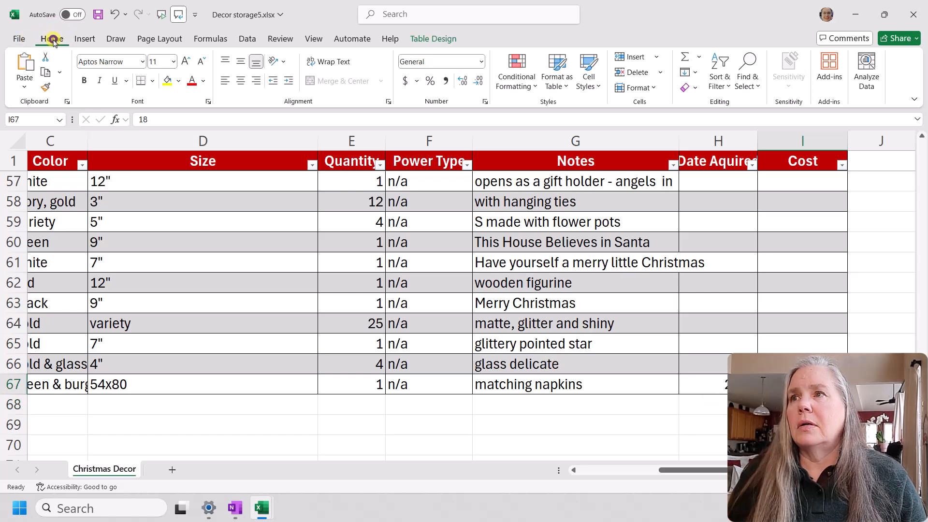
left_click(20, 39)
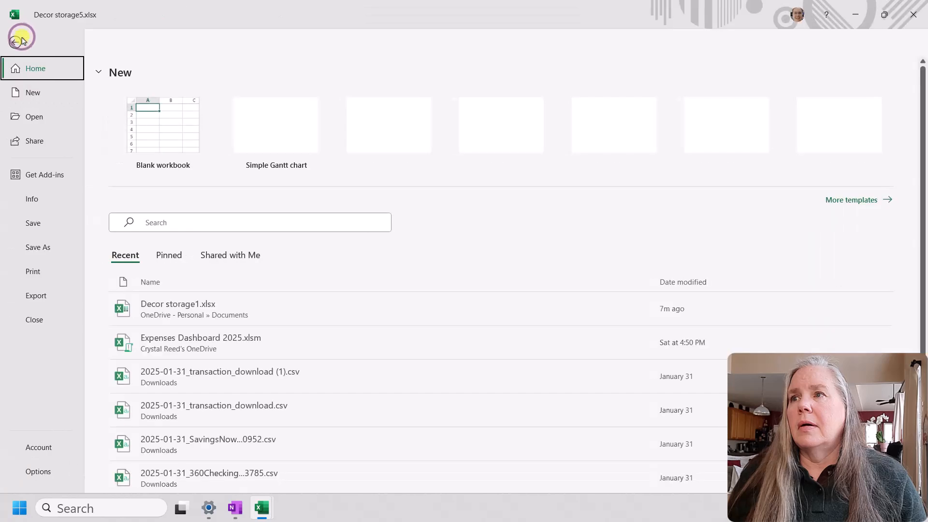
left_click(33, 223)
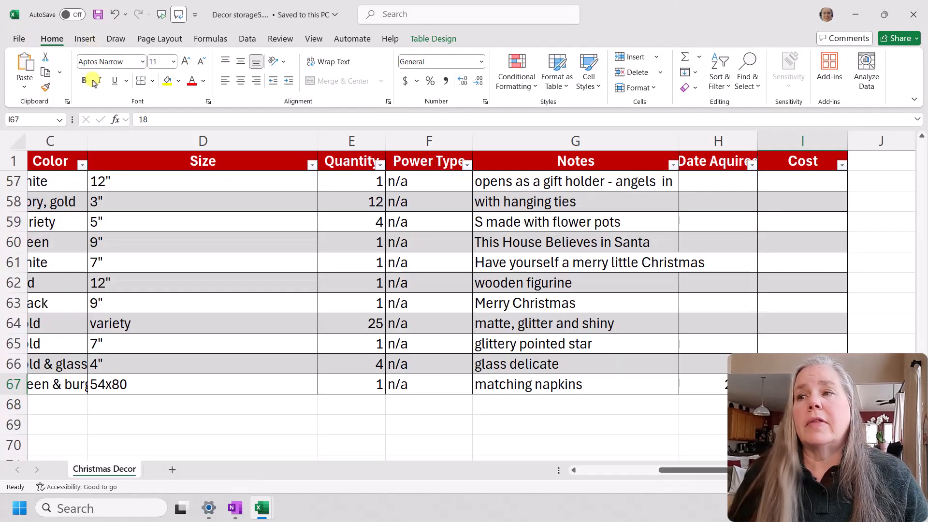
- Switch to OneNote, refresh the printout of the Decor storage attachment and check the updated table
left_click(235, 508)
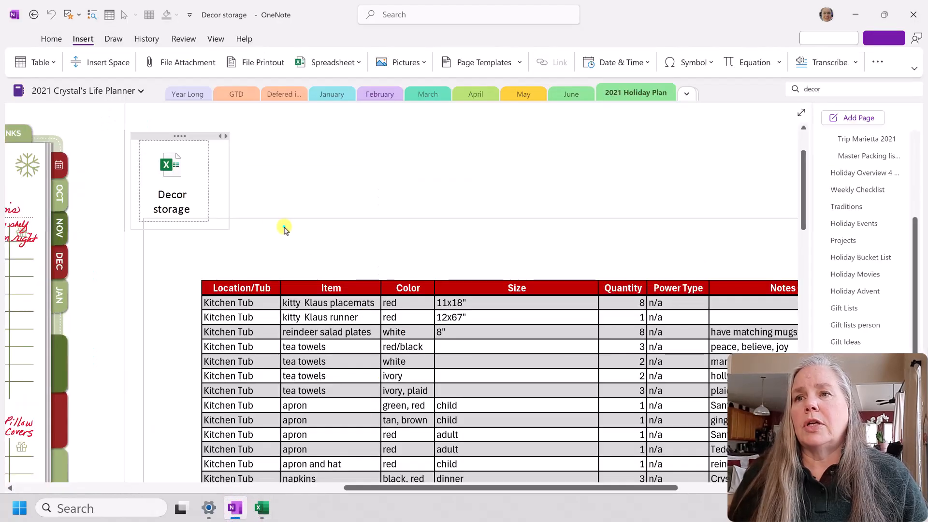
right_click(174, 190)
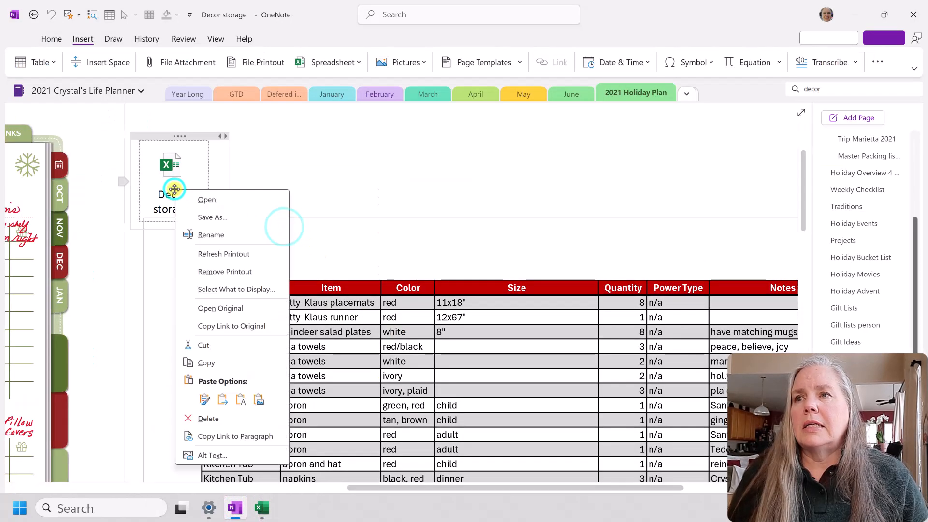
left_click(232, 254)
left_click(537, 409)
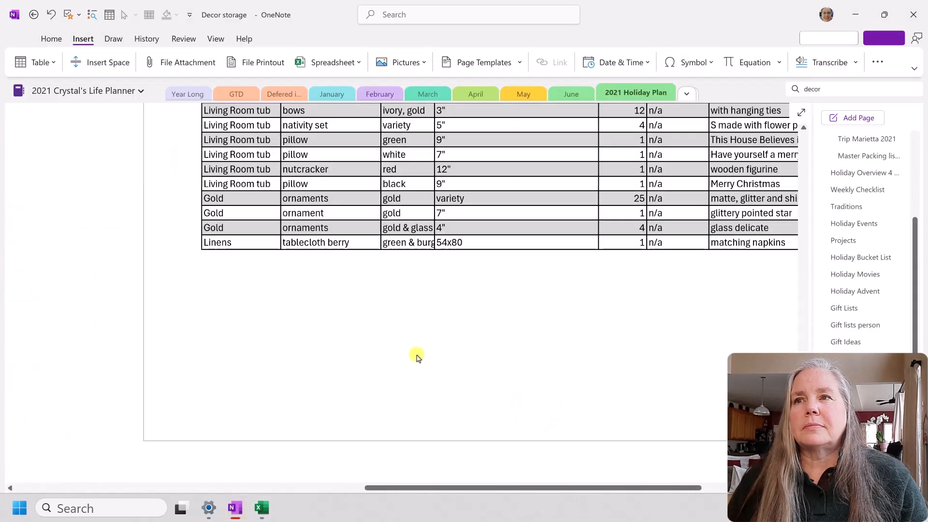
scroll(475, 415, "up", 10)
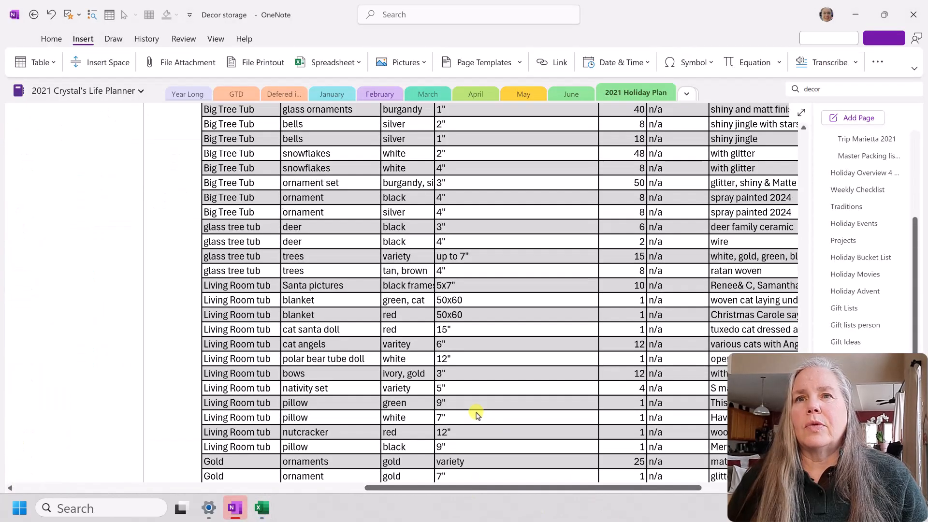
scroll(475, 414, "up", 15)
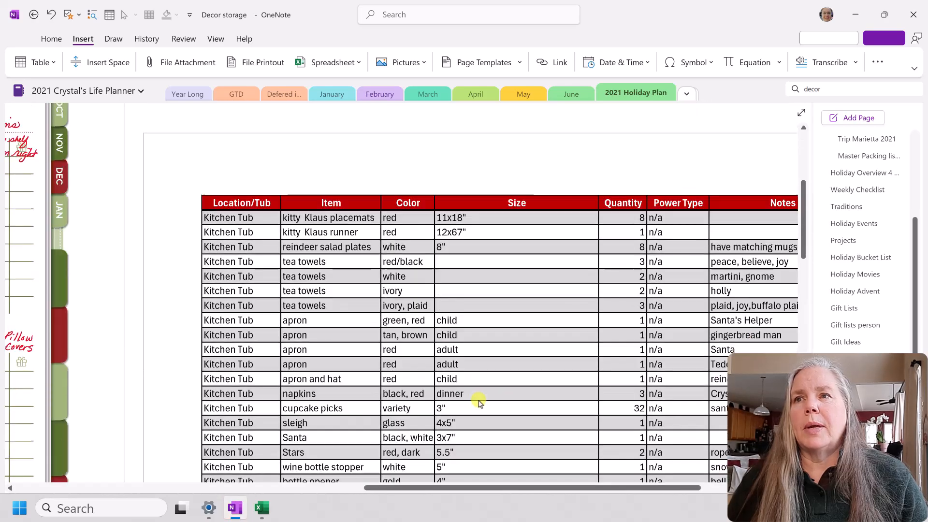
scroll(319, 365, "down", 10)
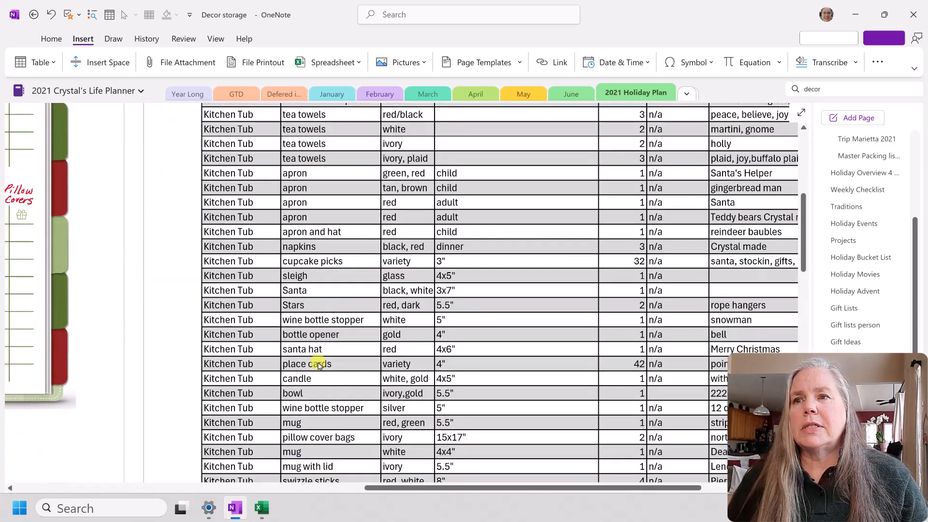
scroll(319, 365, "down", 15)
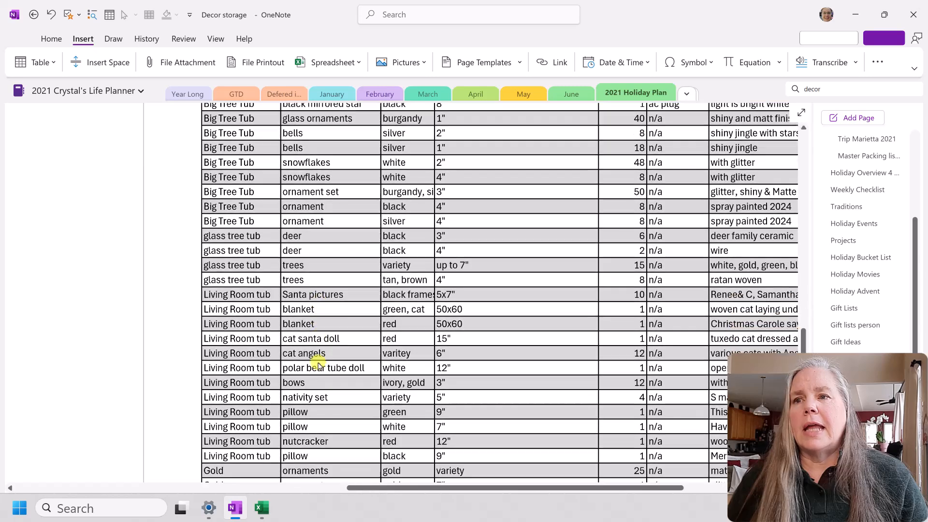
scroll(318, 362, "down", 2)
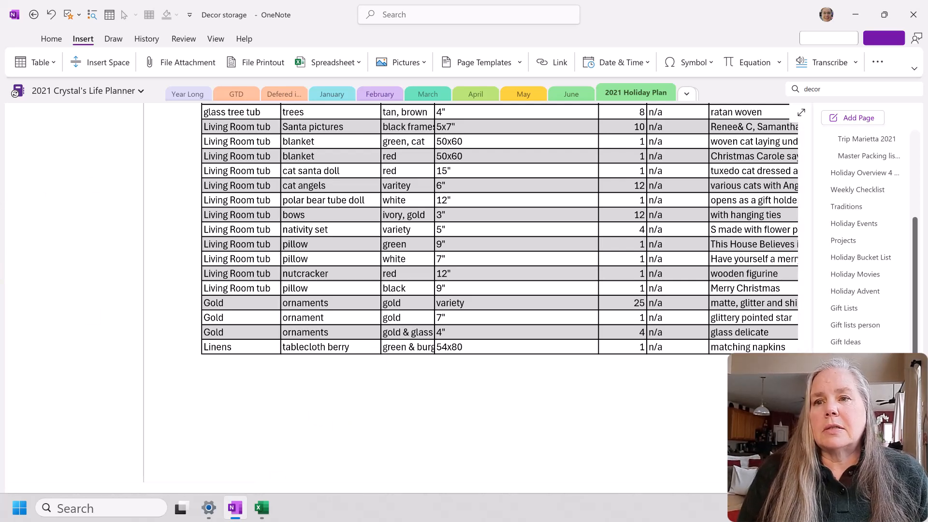
- Switch back to the Excel workbook and filter the Item column to show only ornaments
key("alt+Tab")
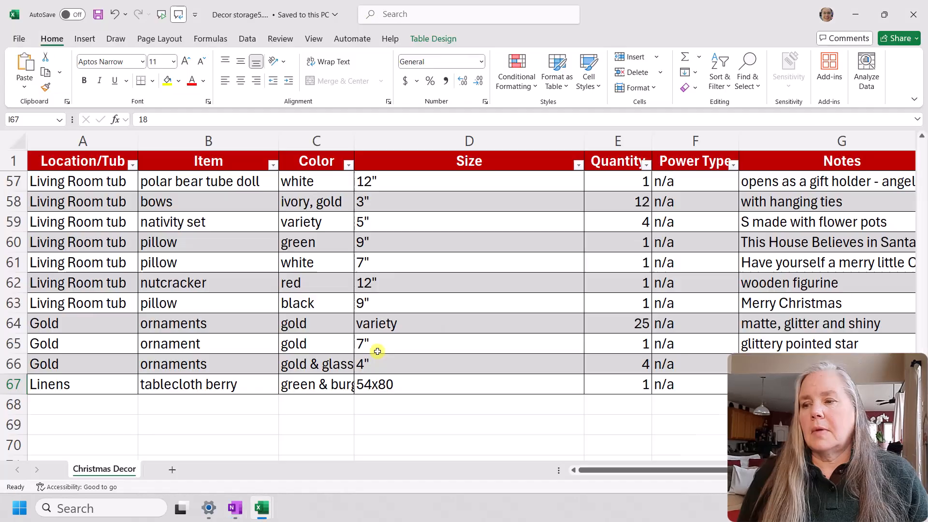
scroll(376, 353, "up", 1)
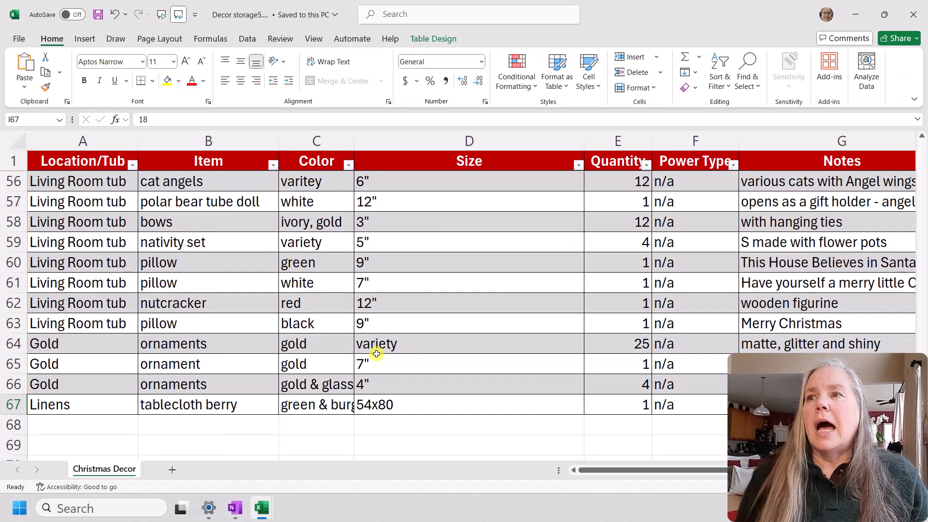
scroll(449, 403, "up", 3)
scroll(449, 402, "up", 9)
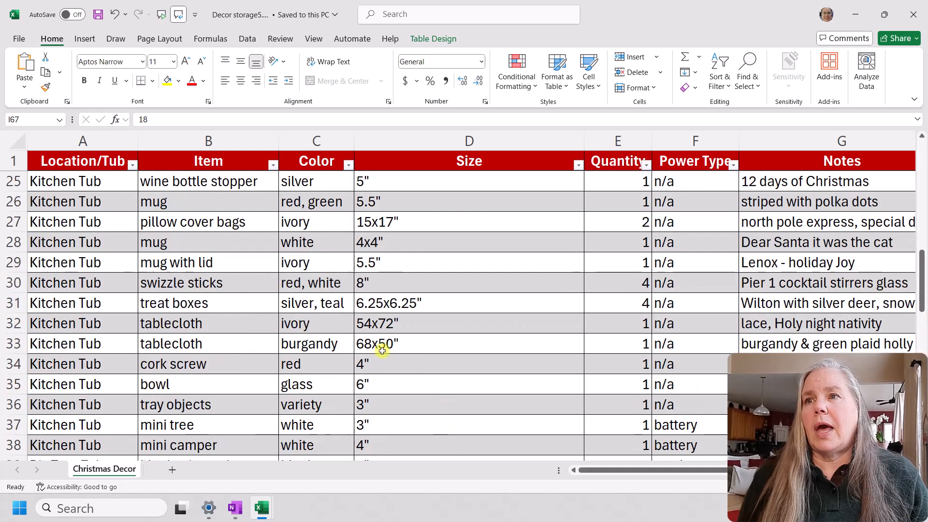
scroll(404, 367, "up", 8)
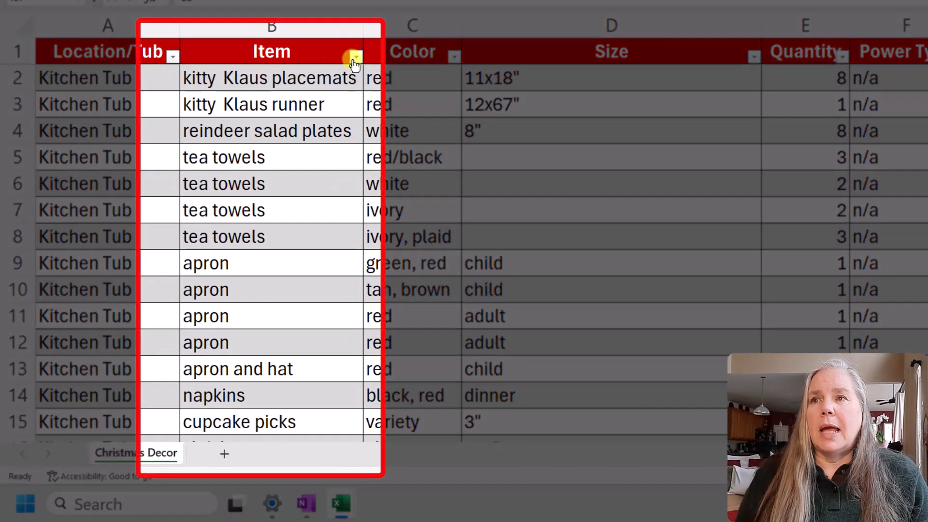
left_click(356, 57)
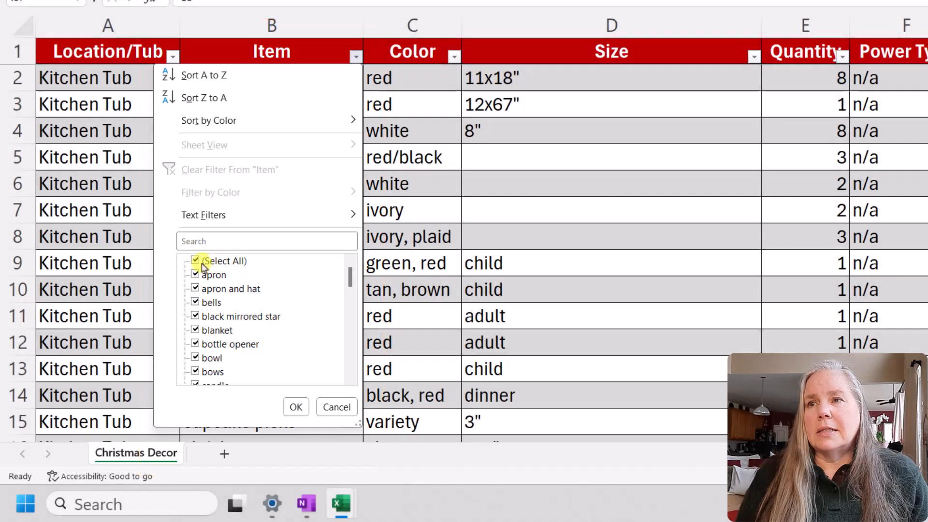
left_click(202, 262)
scroll(216, 327, "down", 4)
scroll(218, 329, "down", 4)
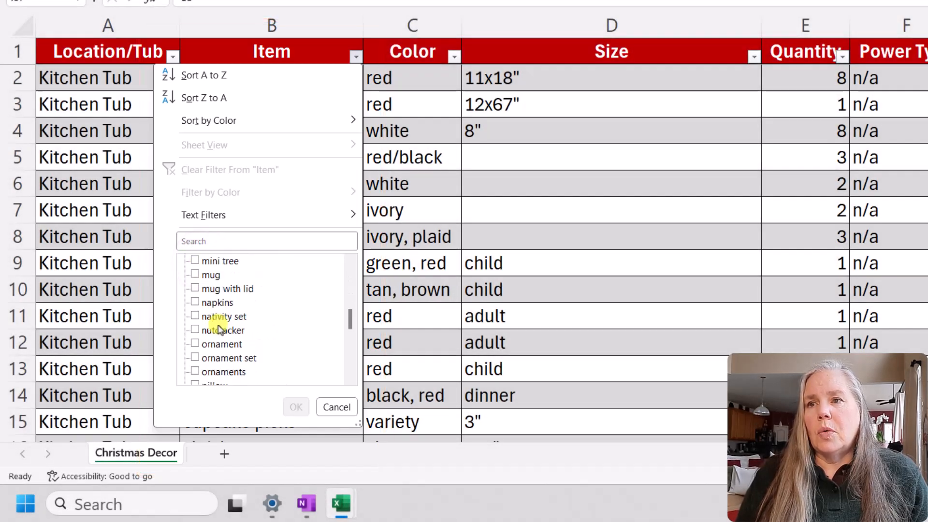
scroll(252, 335, "down", 1)
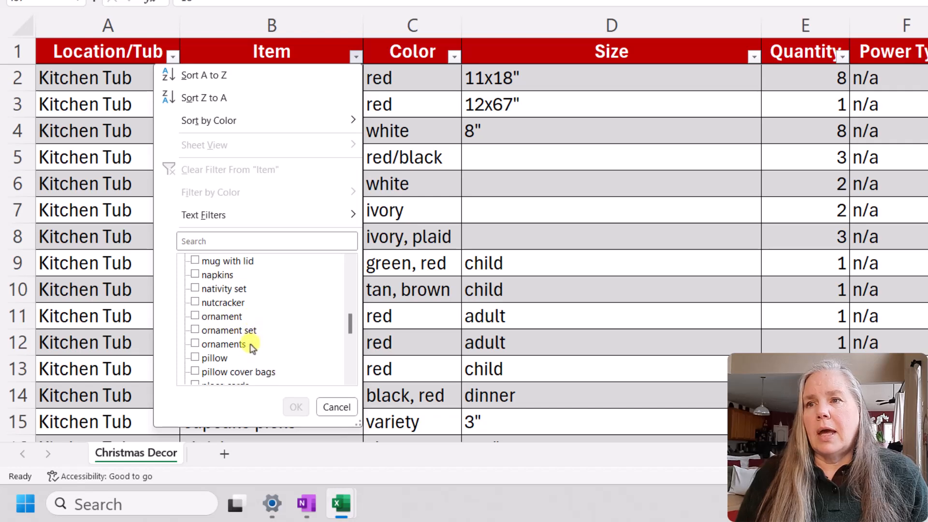
left_click(195, 344)
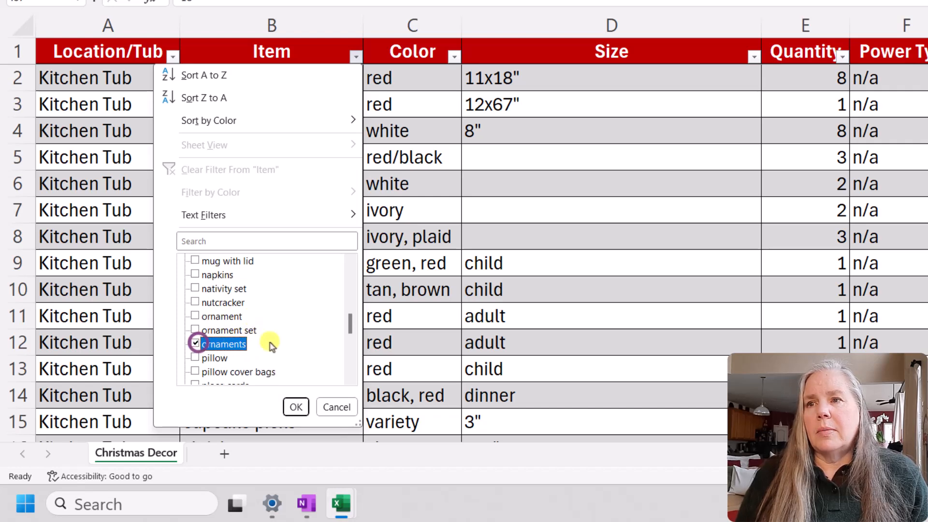
left_click(296, 407)
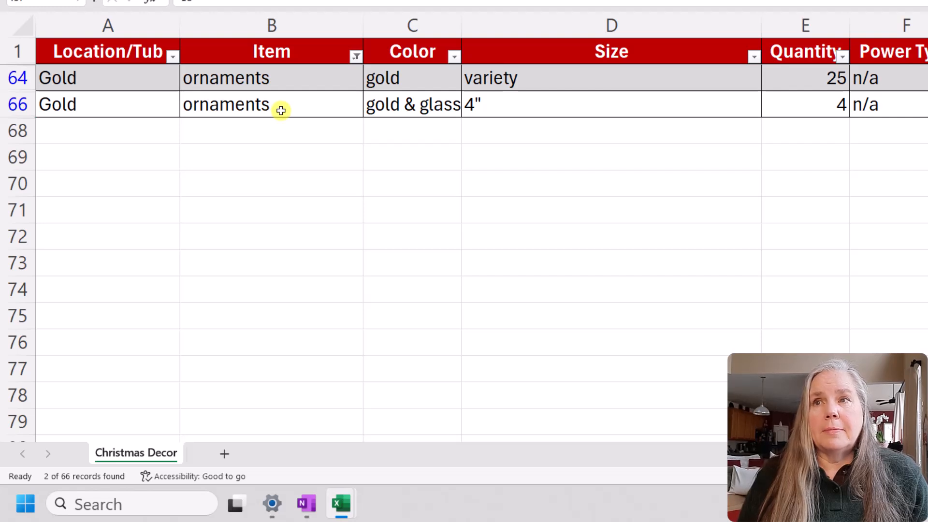
- Extend the Item column filter to also include ornament set and ornament
left_click(356, 56)
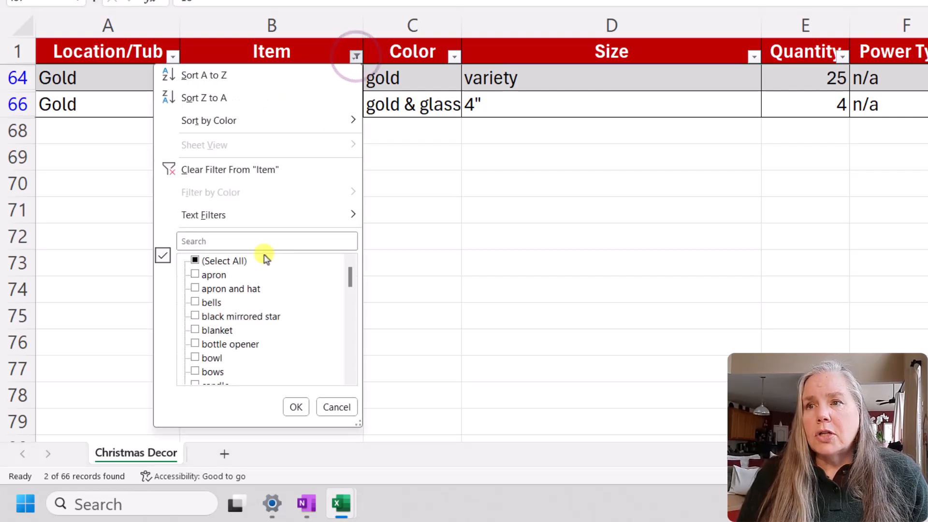
left_click_drag(350, 270, 353, 321)
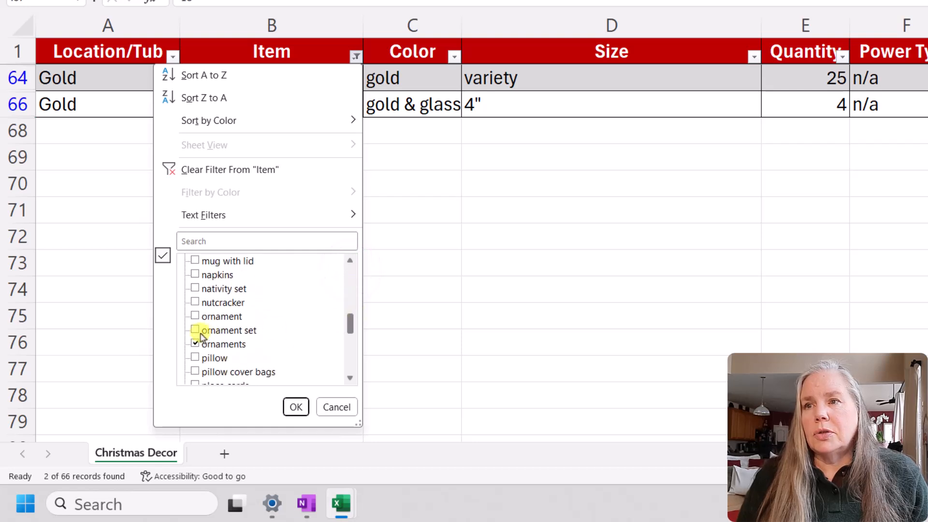
left_click(196, 329)
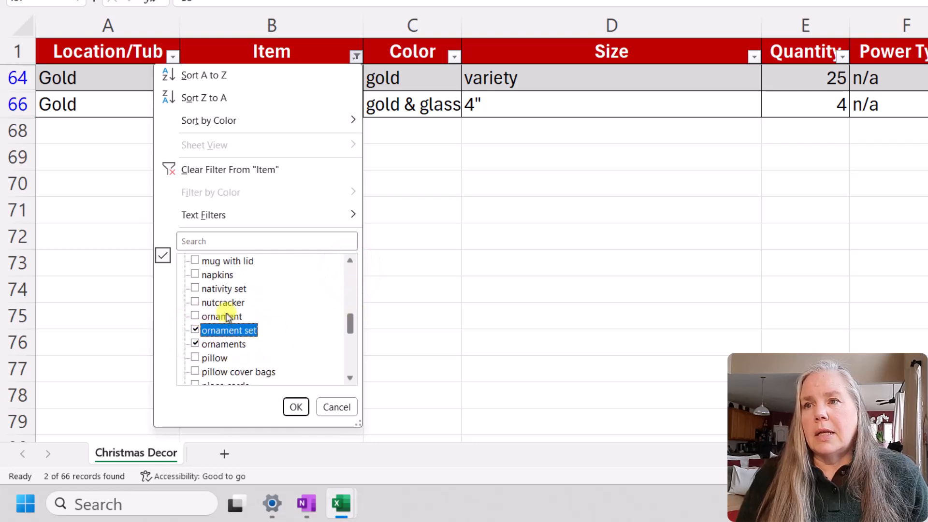
left_click(195, 316)
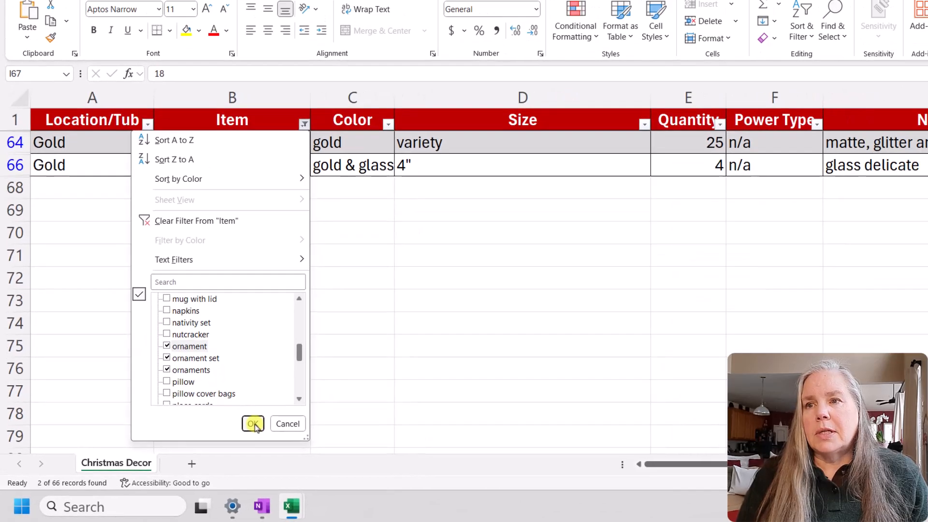
left_click(296, 407)
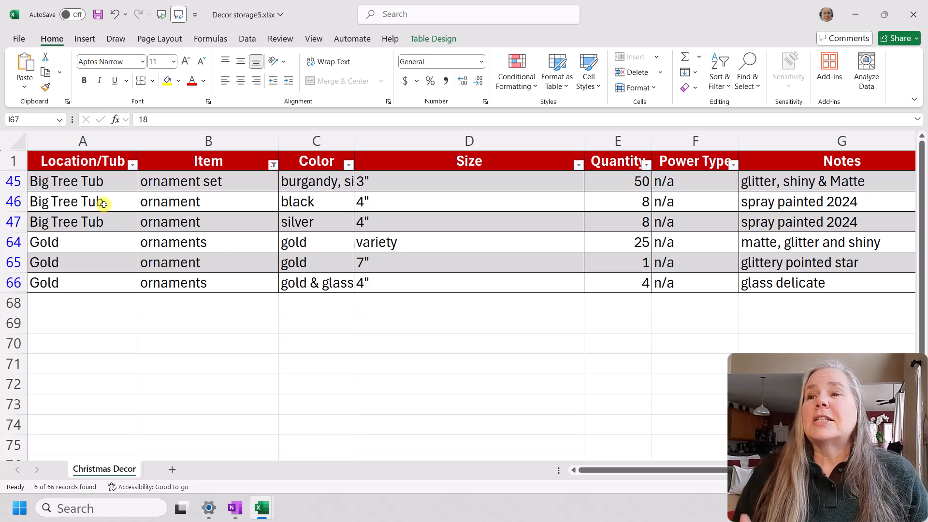
- Reset the Item column filter so that all items are selected
left_click(275, 166)
left_click(162, 321)
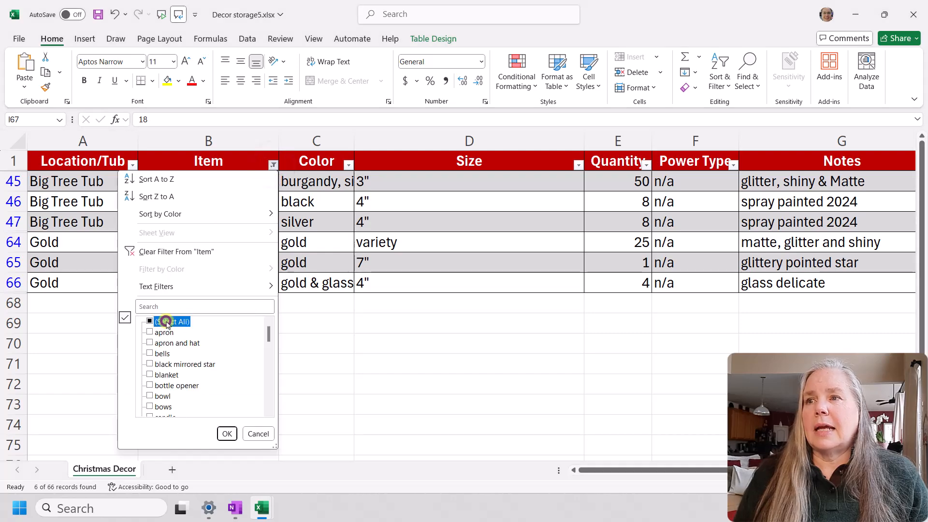
left_click(227, 433)
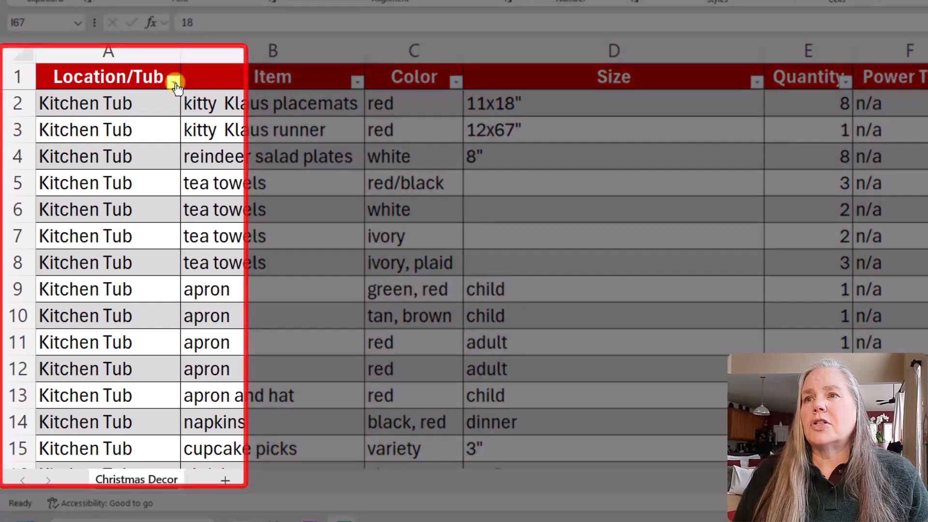
- Filter the Location/Tub column to show only Kitchen Tub
left_click(173, 82)
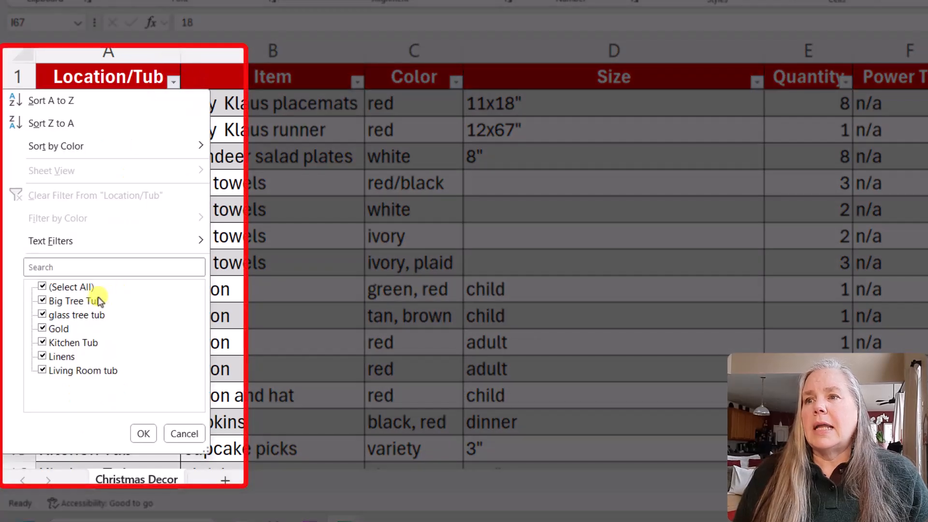
left_click(82, 288)
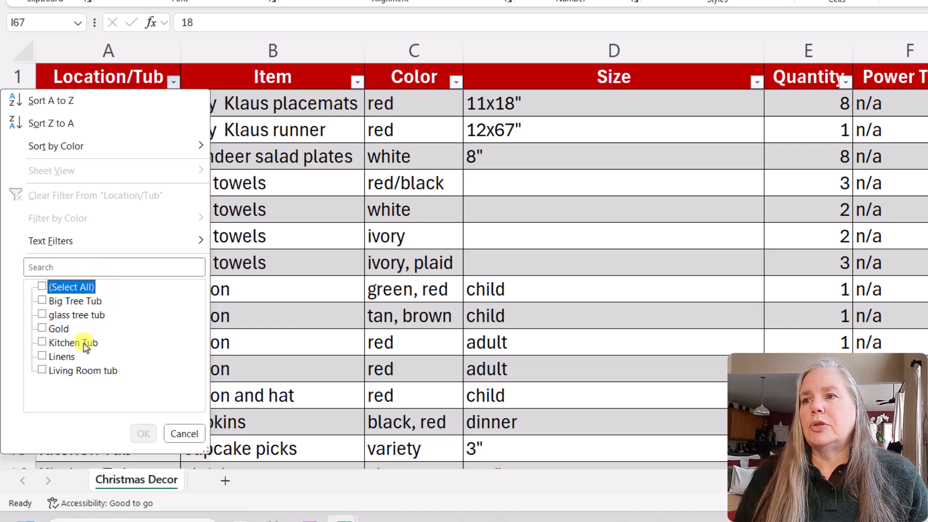
left_click(84, 344)
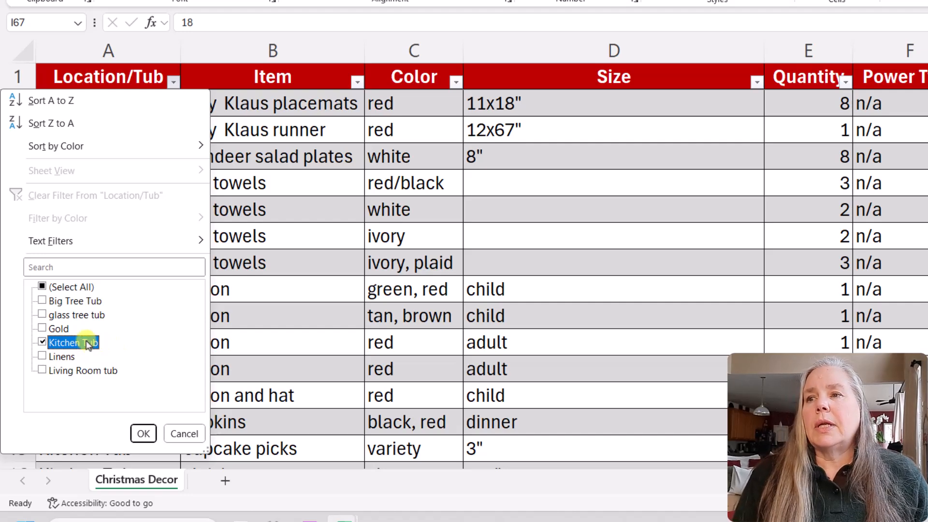
left_click(144, 434)
- Check the filtered Kitchen Tub rows and open the print preview for this list
scroll(183, 256, "down", 5)
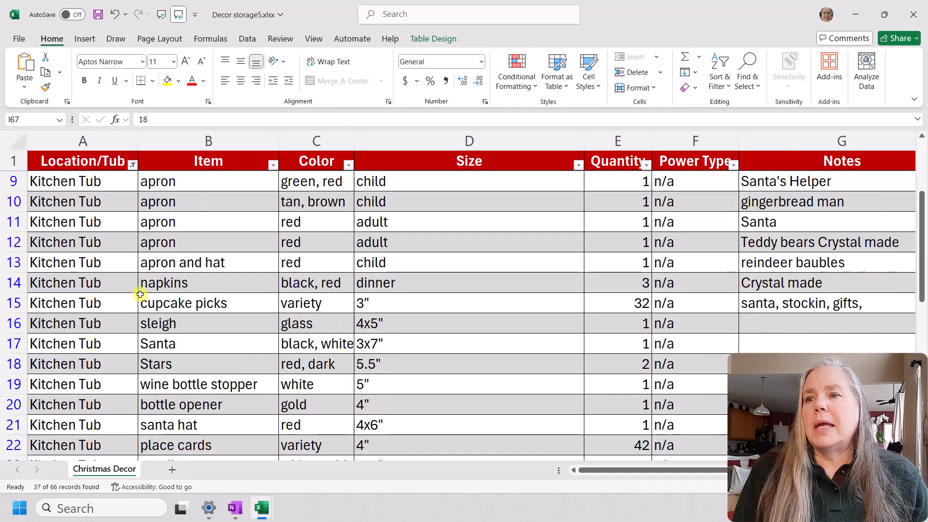
scroll(140, 298, "down", 5)
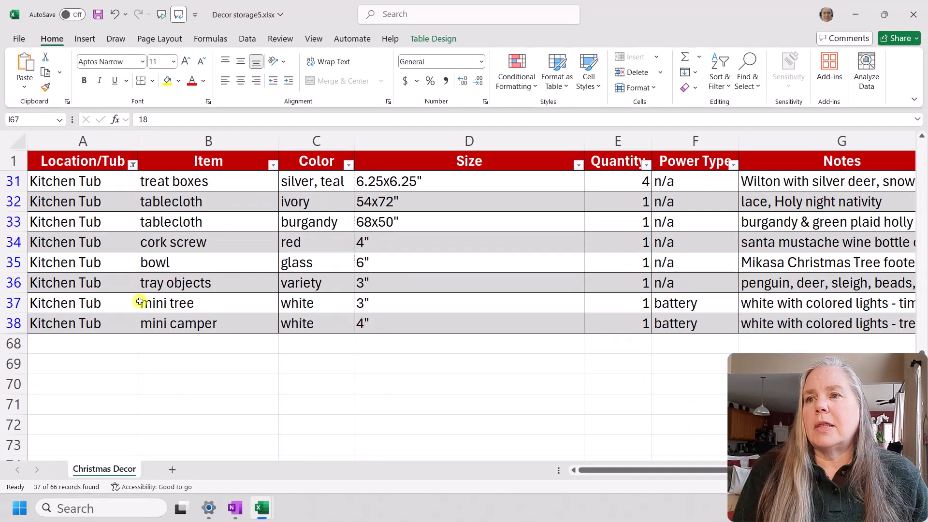
scroll(123, 392, "up", 1)
scroll(124, 353, "up", 8)
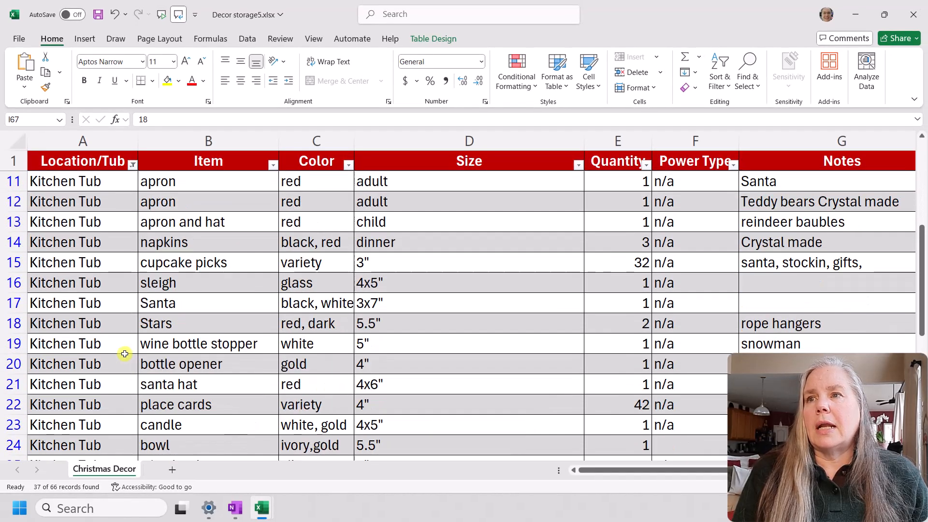
scroll(125, 354, "up", 1)
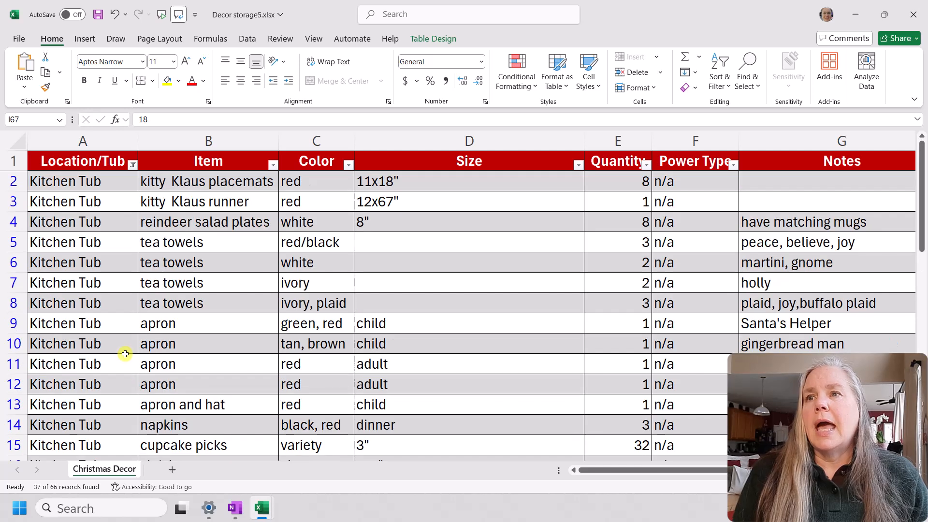
left_click(21, 39)
left_click(34, 271)
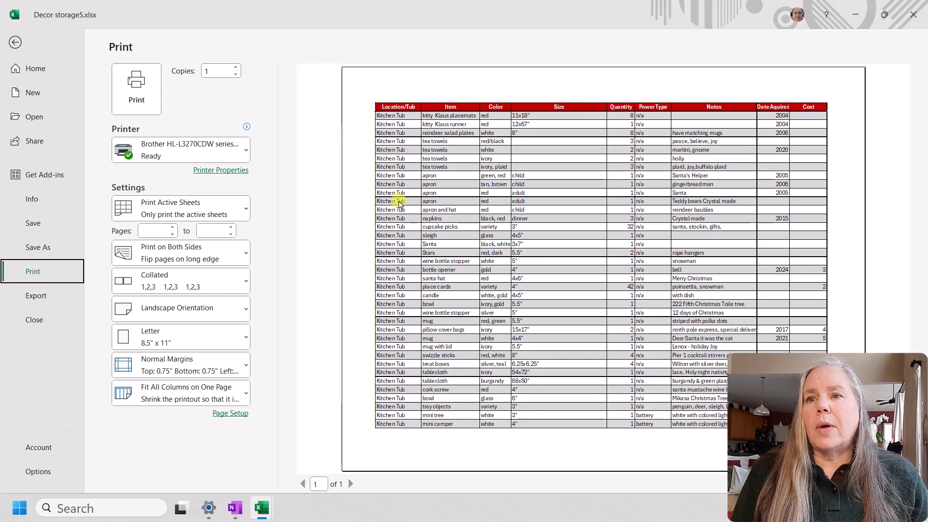